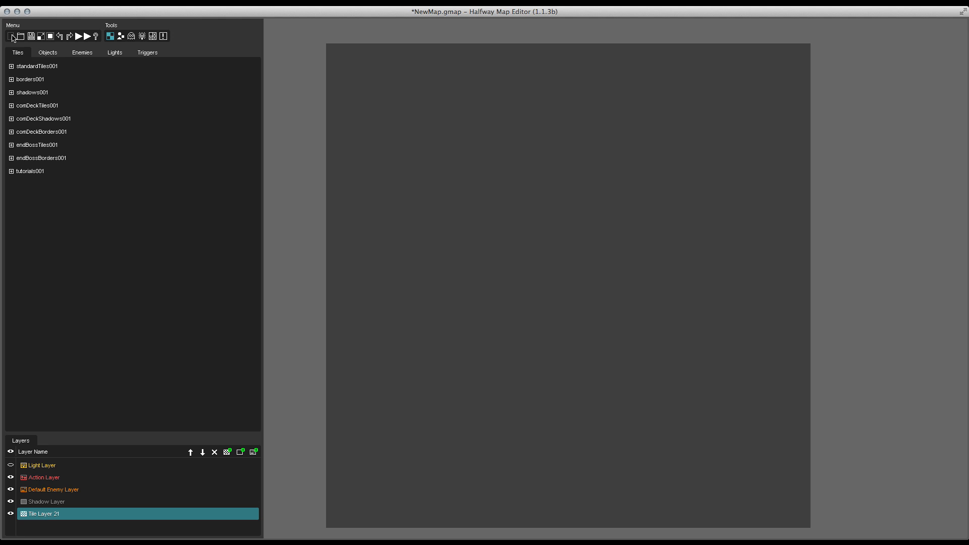
# Step: Create a new 15 by 15 map with an empty fill
pyautogui.click(11, 36)
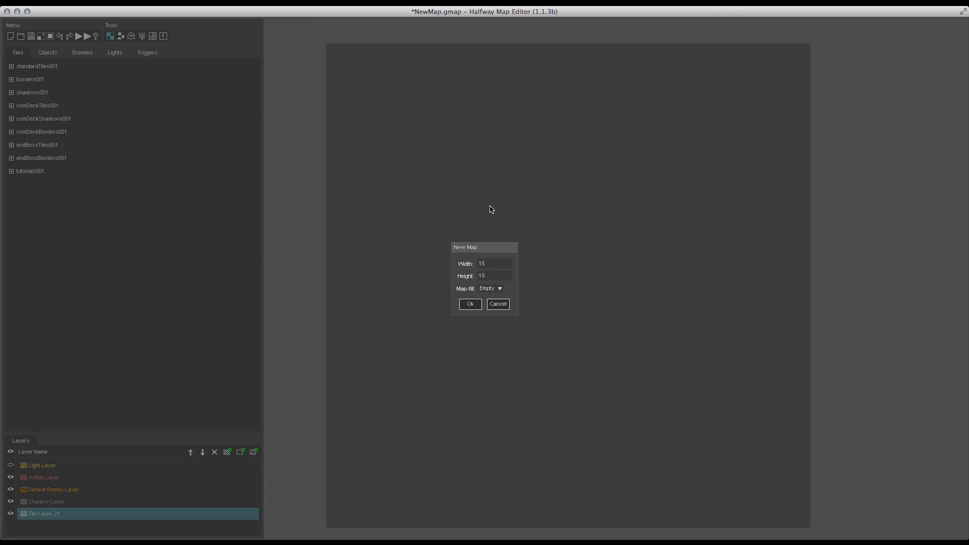
pyautogui.click(469, 304)
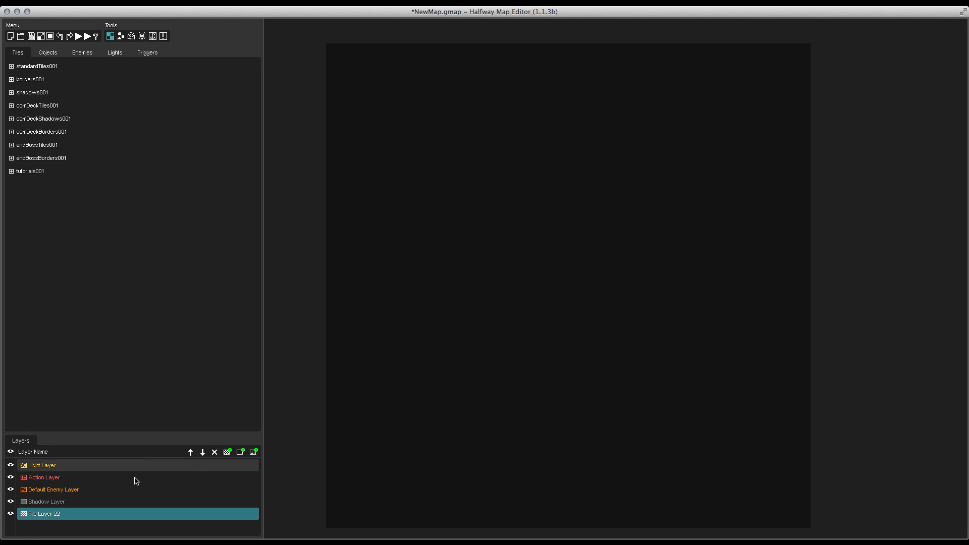
# Step: Rename the bottom tile layer to Ground in its layer properties
pyautogui.click(10, 465)
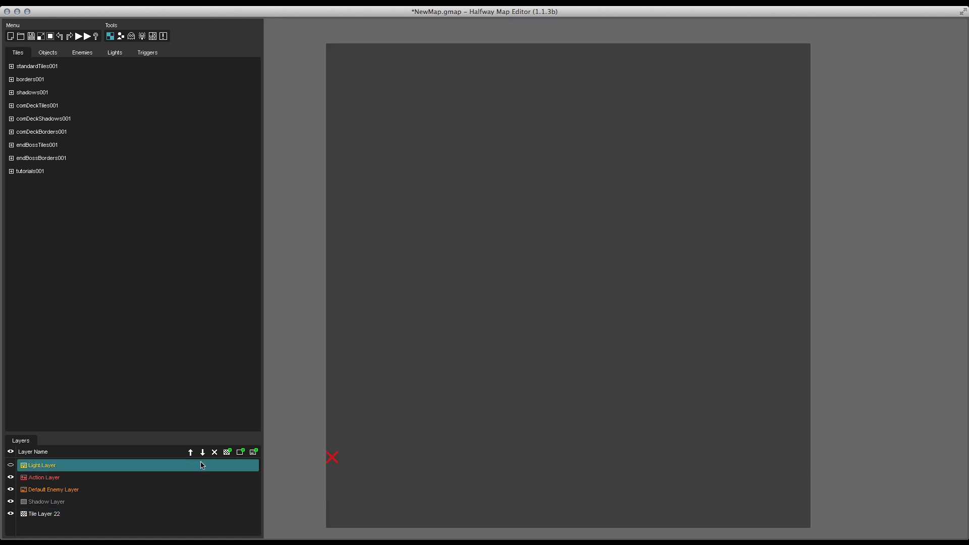
pyautogui.doubleClick(47, 515)
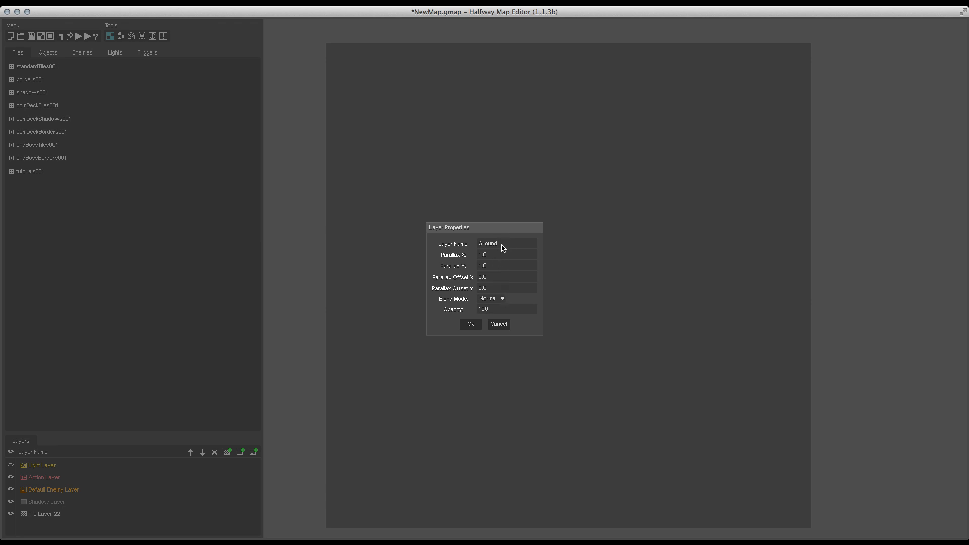
pyautogui.click(502, 299)
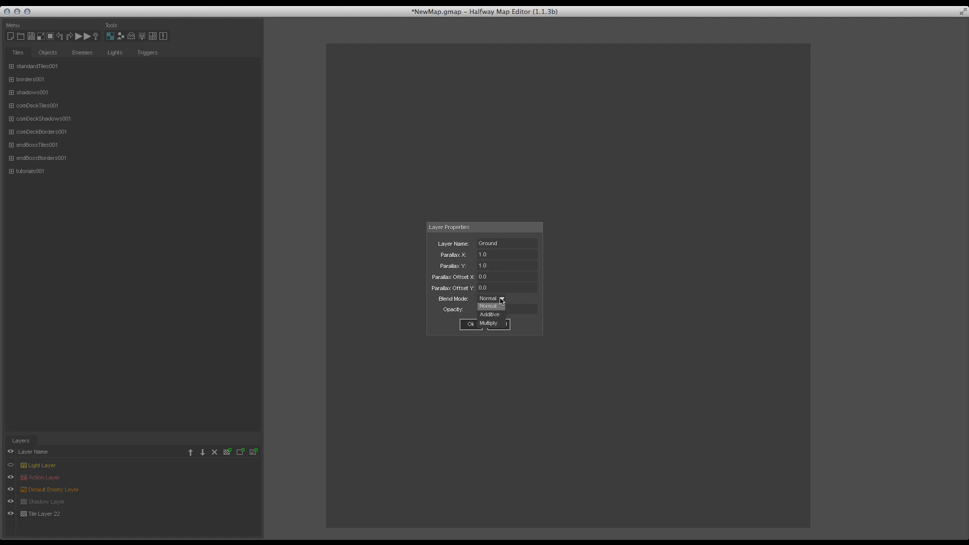
pyautogui.click(501, 299)
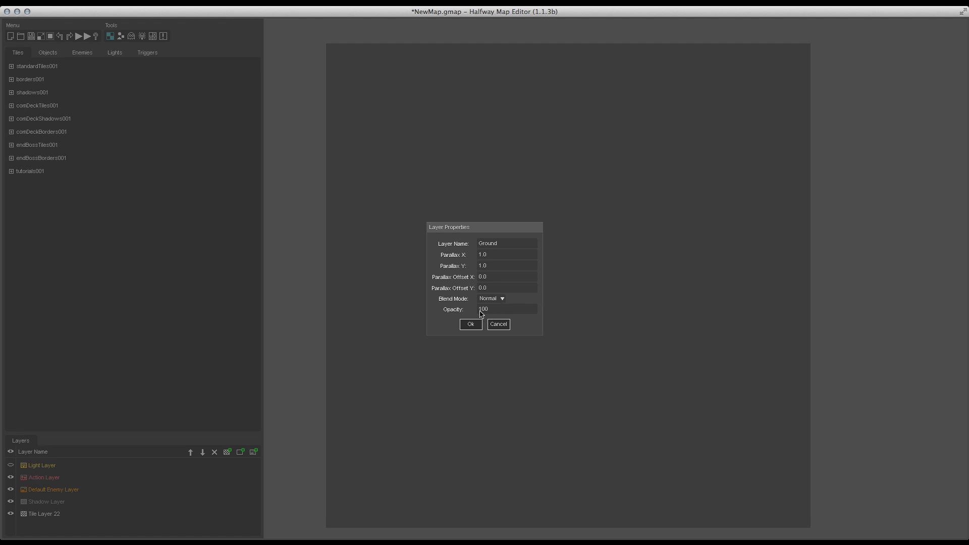
pyautogui.click(471, 324)
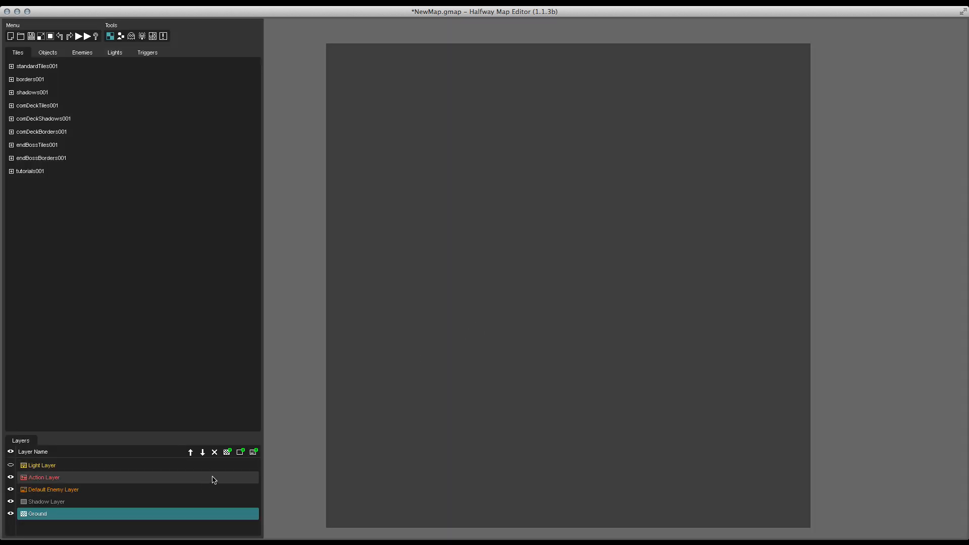
# Step: Add a new tile layer and name it BorderFloor
pyautogui.click(226, 451)
pyautogui.doubleClick(42, 513)
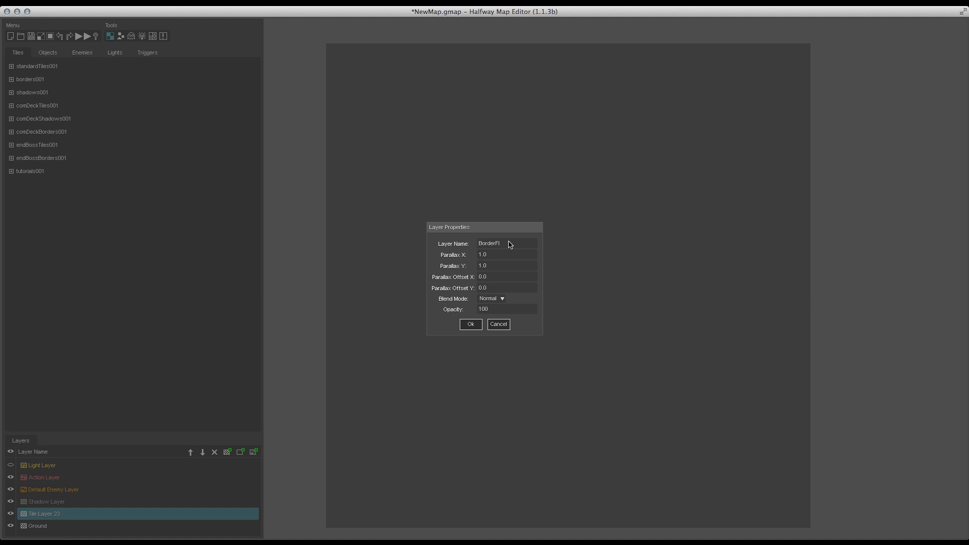
pyautogui.click(470, 324)
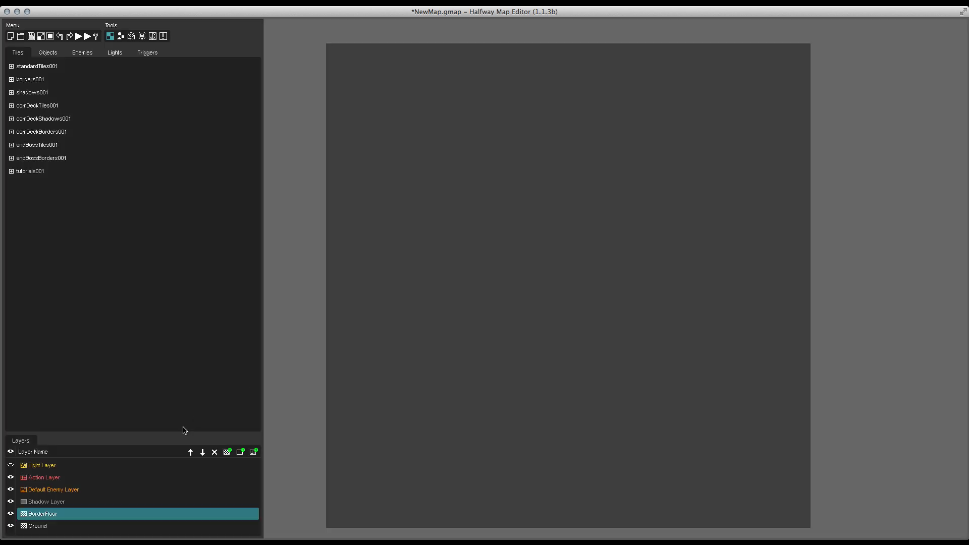
# Step: Add another tile layer named DropShadows with Multiply blend mode and 75 opacity
pyautogui.click(227, 451)
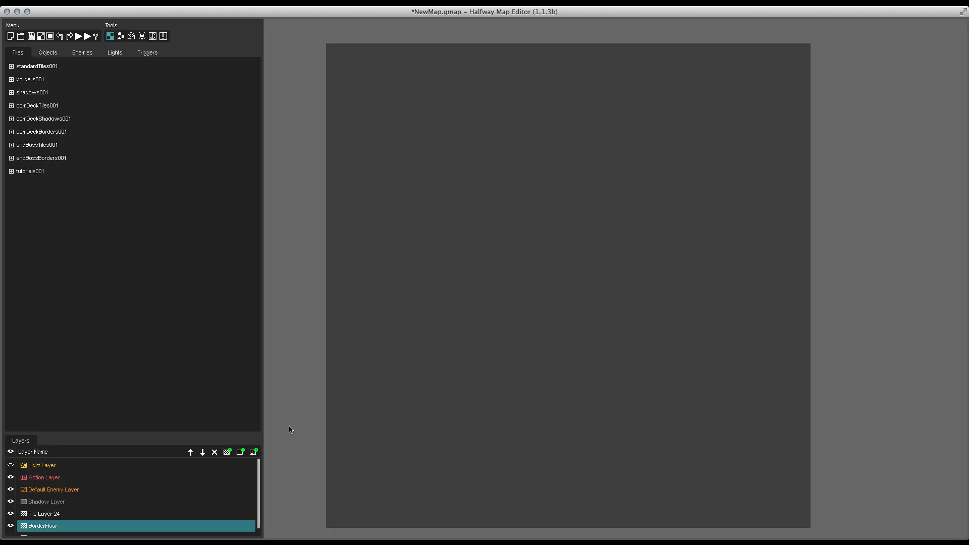
pyautogui.doubleClick(65, 514)
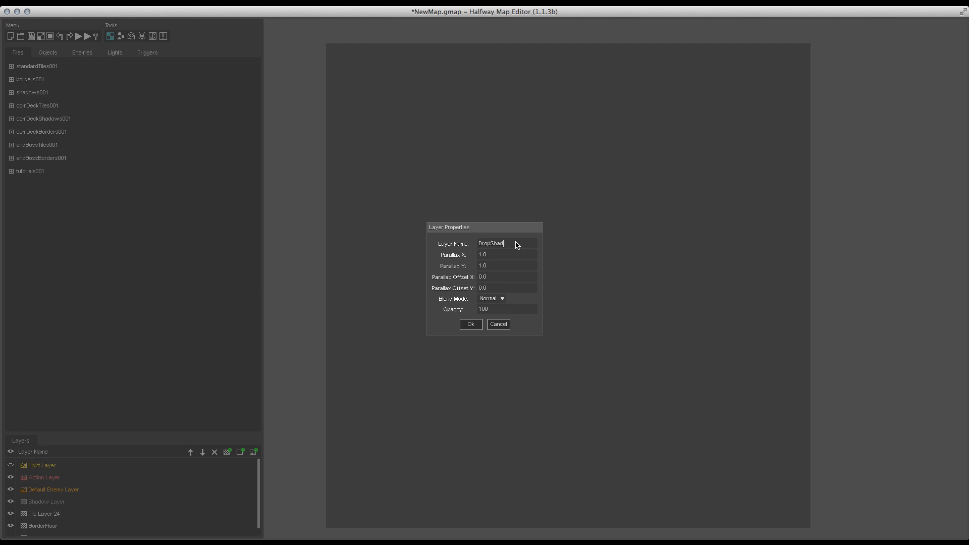
pyautogui.click(493, 299)
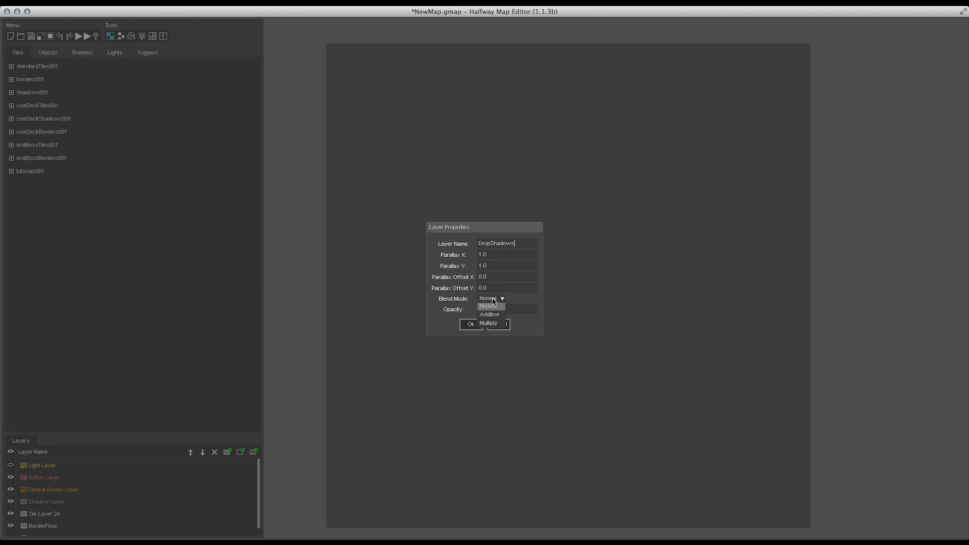
pyautogui.click(492, 324)
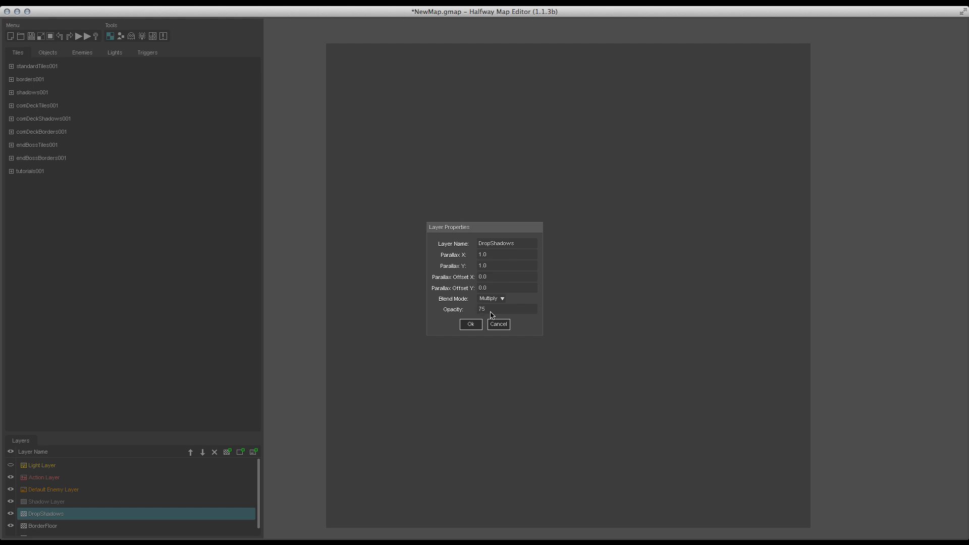
pyautogui.click(471, 327)
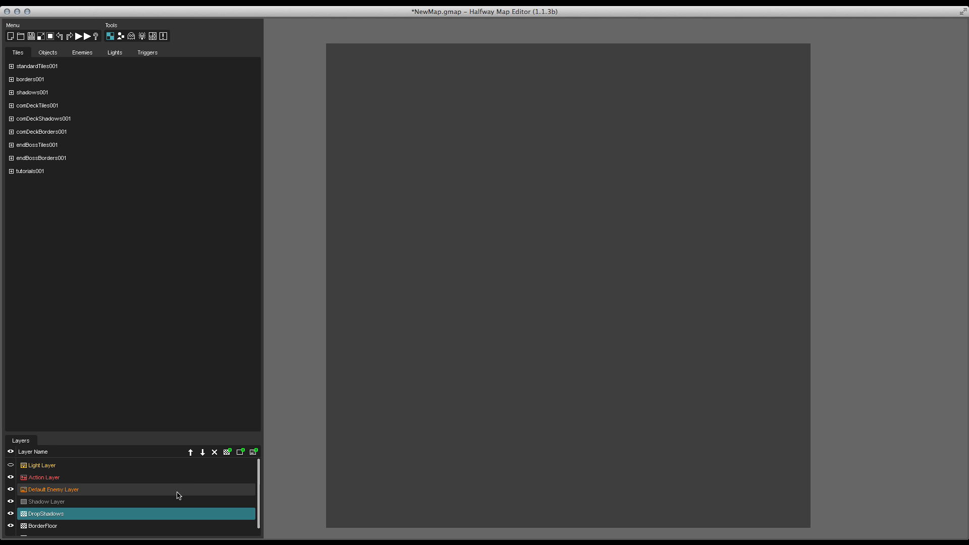
# Step: Select the Ground layer and cycle through each editing tool, ending on the tile placement tool
pyautogui.scroll(-1, 177, 493)
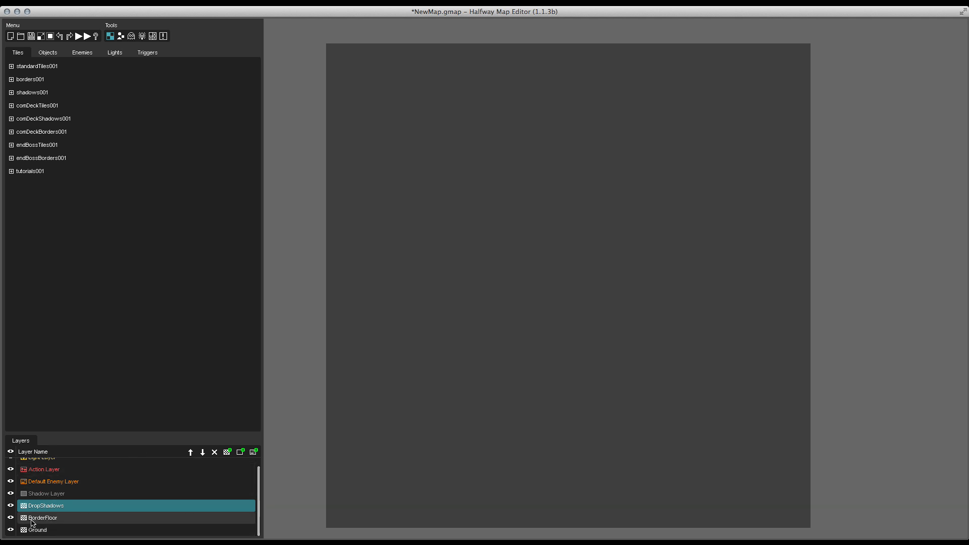
pyautogui.click(44, 529)
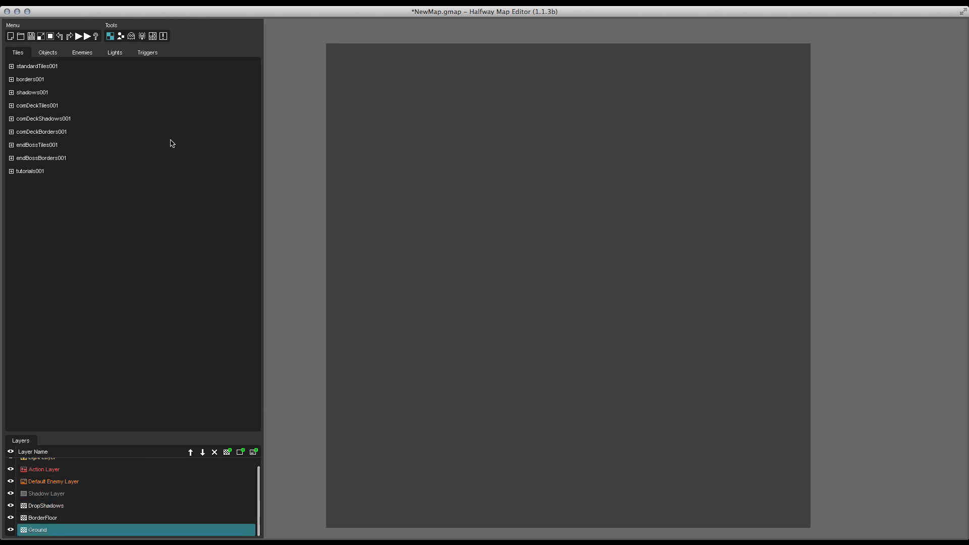
pyautogui.click(121, 36)
pyautogui.click(131, 37)
pyautogui.click(141, 36)
pyautogui.click(153, 36)
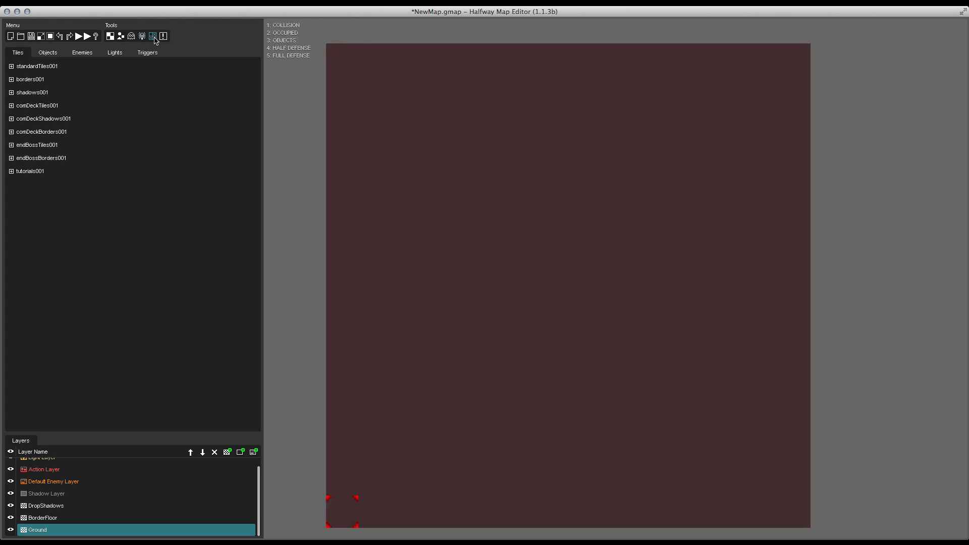
pyautogui.click(163, 37)
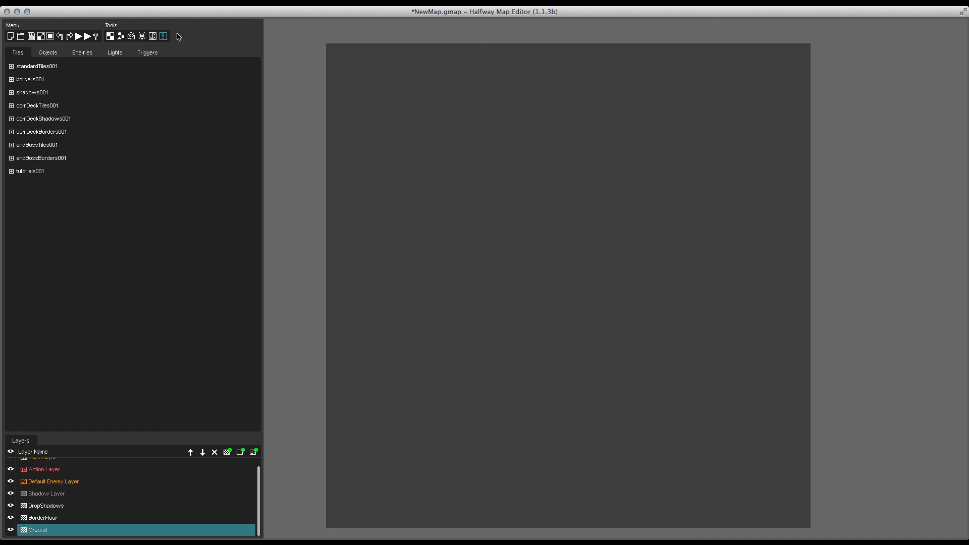
pyautogui.click(111, 37)
# Step: Expand the standardTiles001 tileset and browse its tiles
pyautogui.click(33, 92)
pyautogui.click(55, 66)
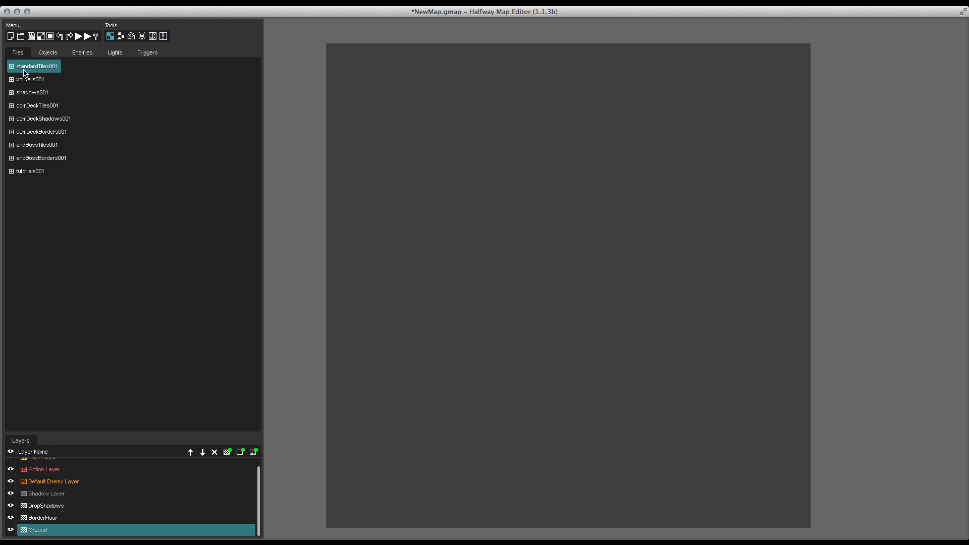
pyautogui.click(11, 66)
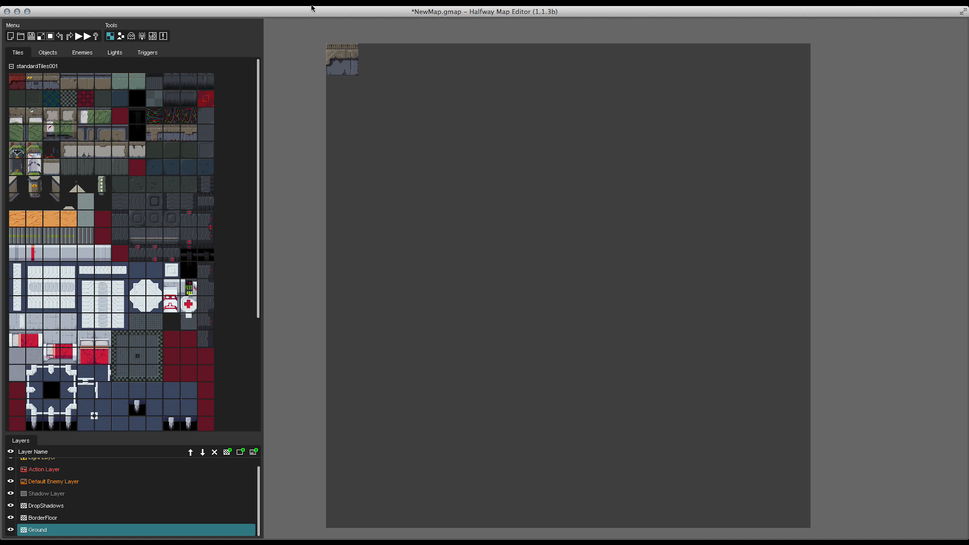
pyautogui.scroll(-5, 72, 216)
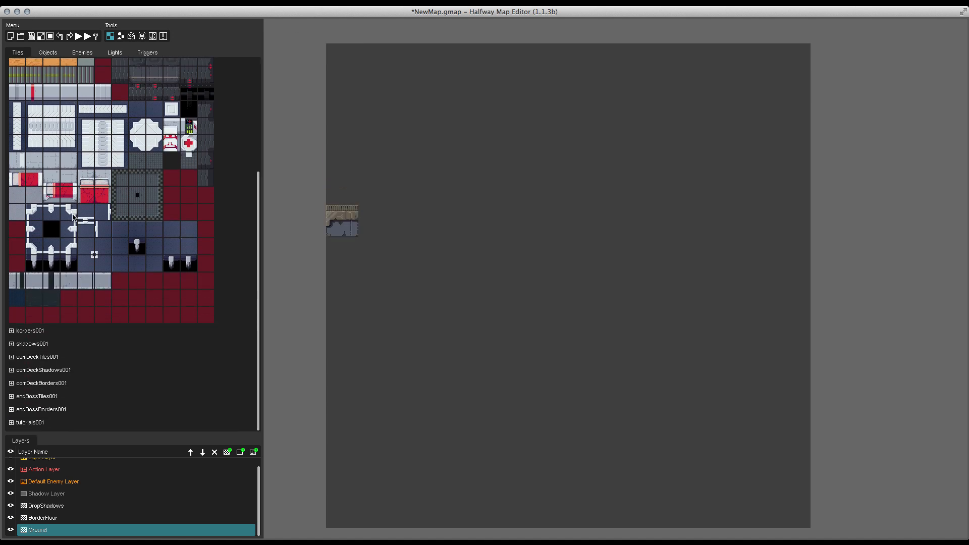
pyautogui.scroll(5, 92, 182)
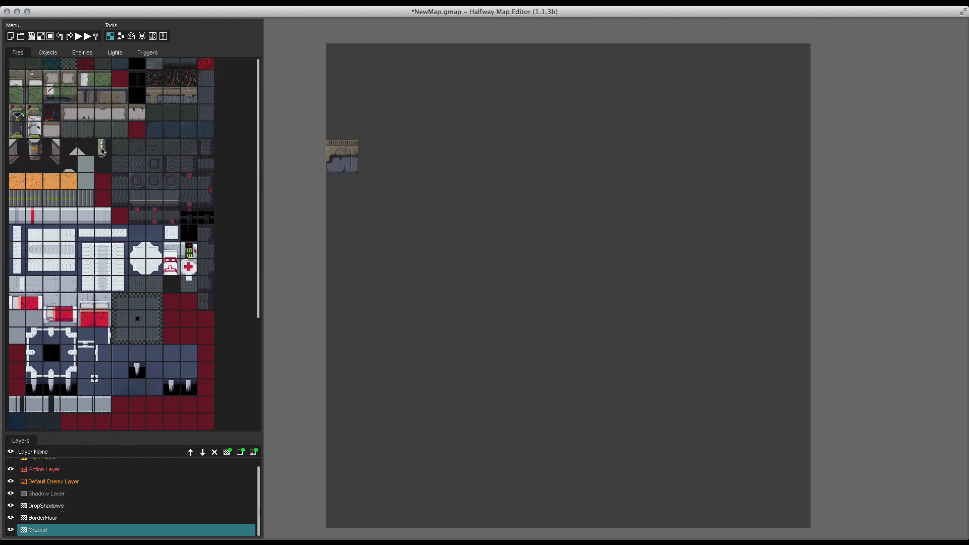
# Step: Browse the Objects, Enemies, Lights and Triggers libraries, then return to the tiles
pyautogui.click(49, 53)
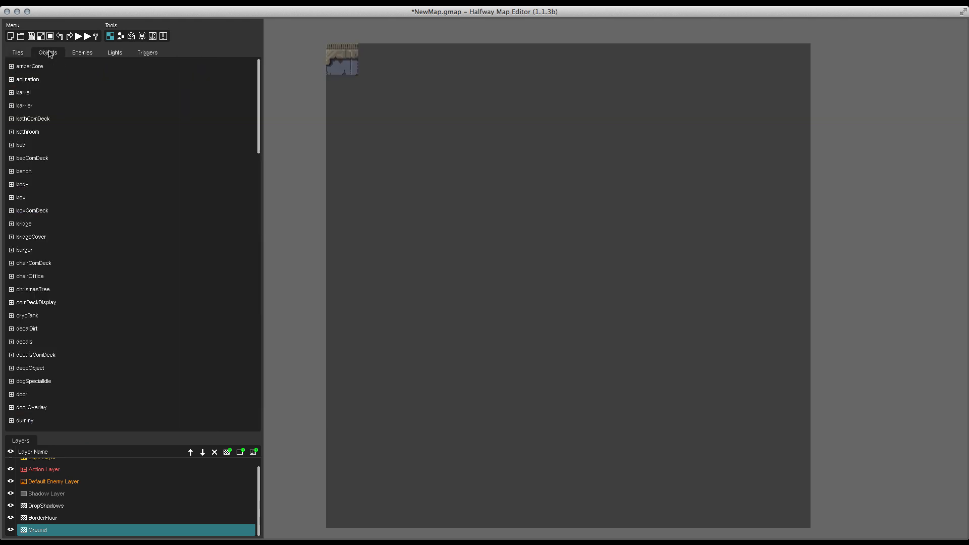
pyautogui.click(11, 66)
pyautogui.click(11, 66)
pyautogui.click(83, 53)
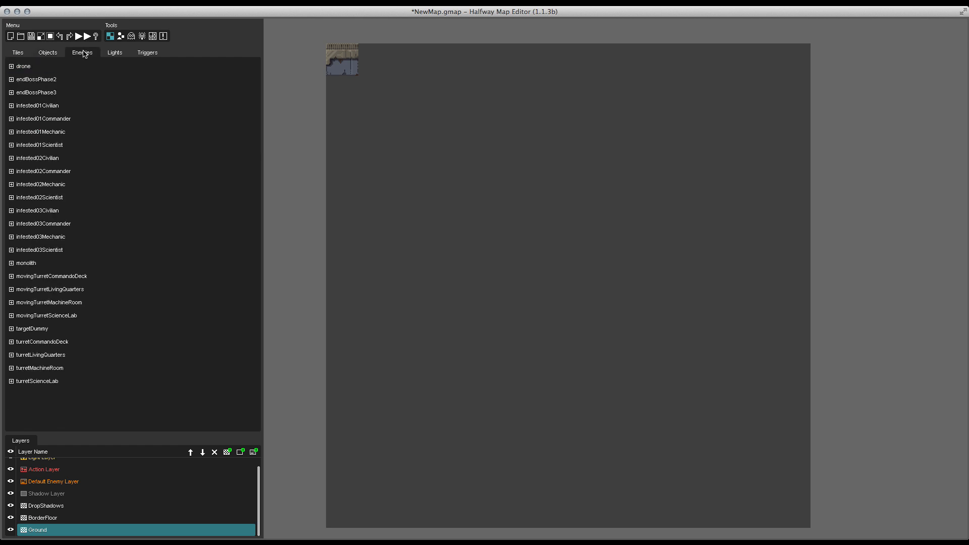
pyautogui.click(118, 54)
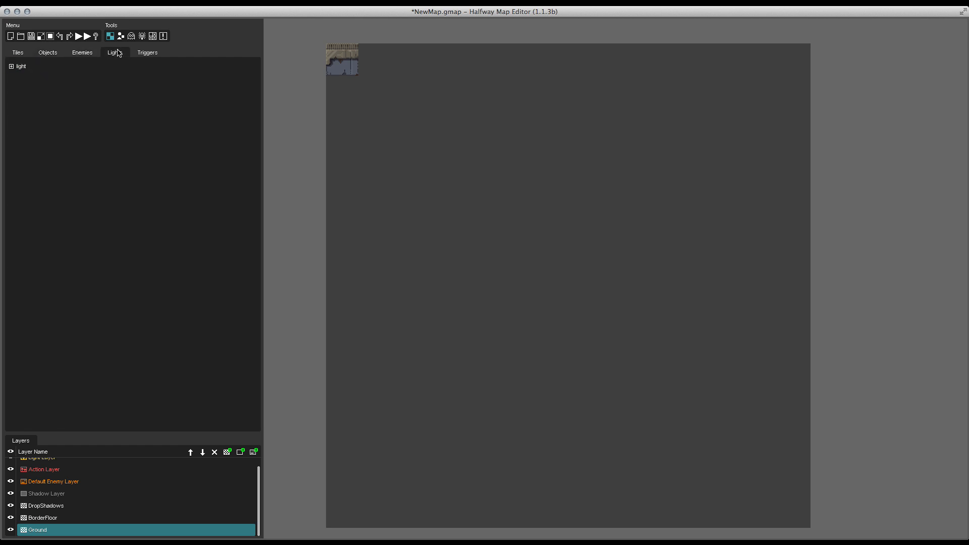
pyautogui.click(147, 53)
pyautogui.click(17, 52)
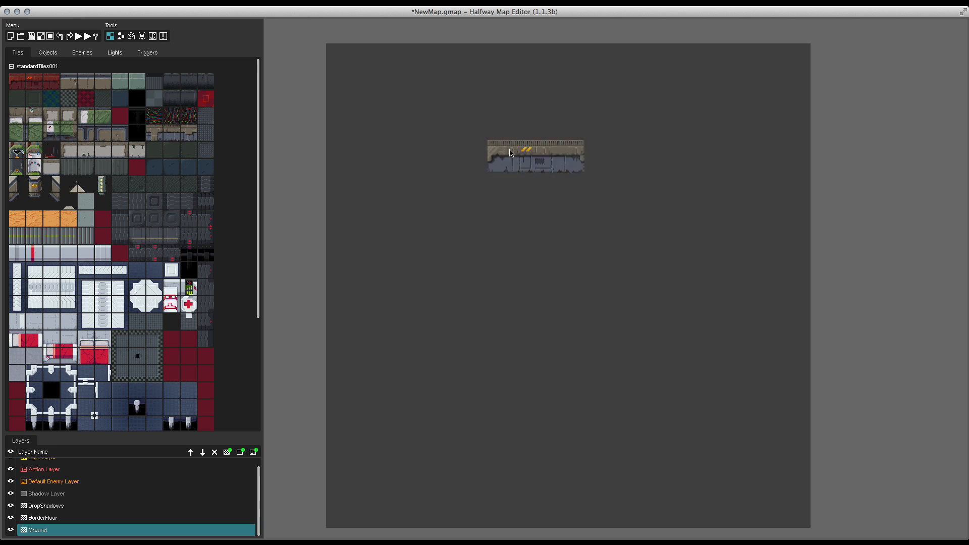
# Step: Place two wall tiles side by side near the top of the map
pyautogui.click(437, 104)
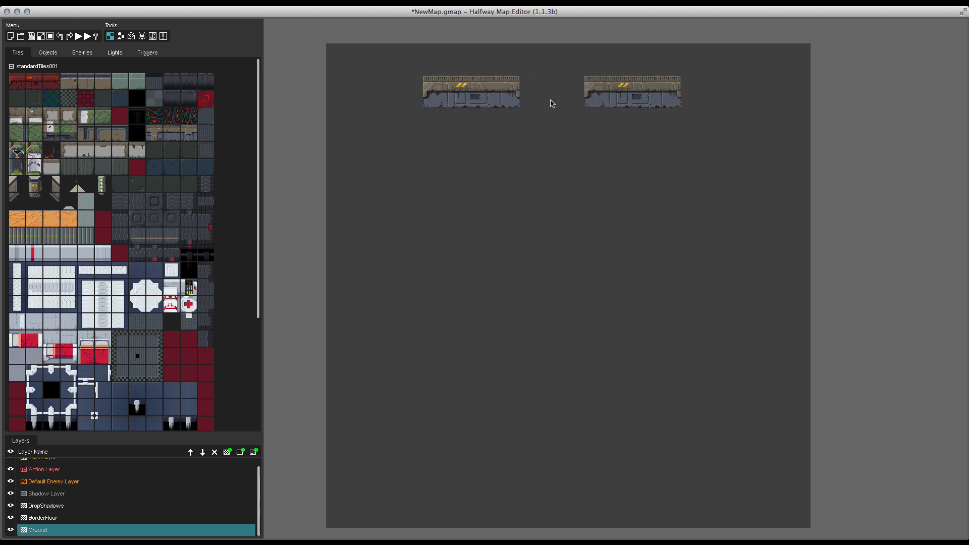
pyautogui.click(538, 103)
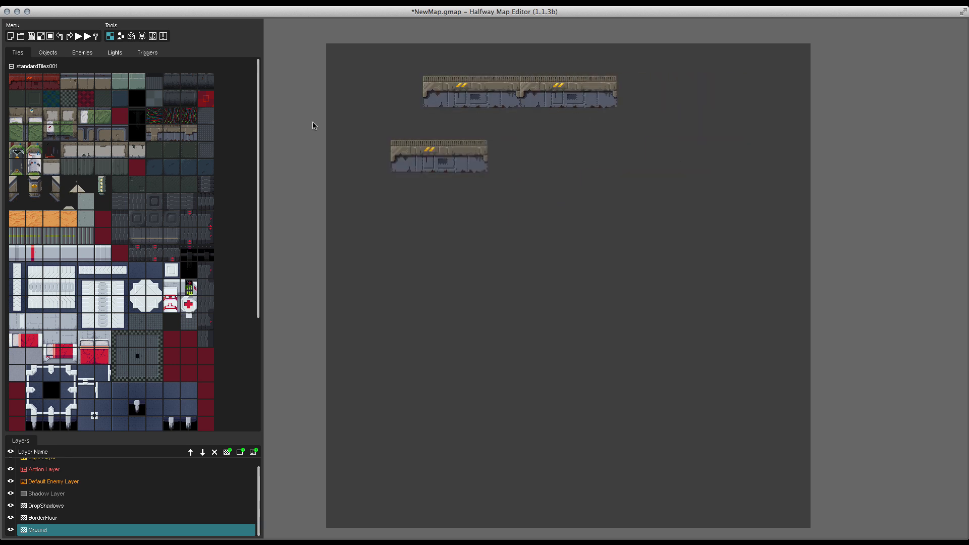
pyautogui.click(330, 104)
# Step: Paint plain floor tiles below the wall to fill a six-by-six room area
pyautogui.click(18, 96)
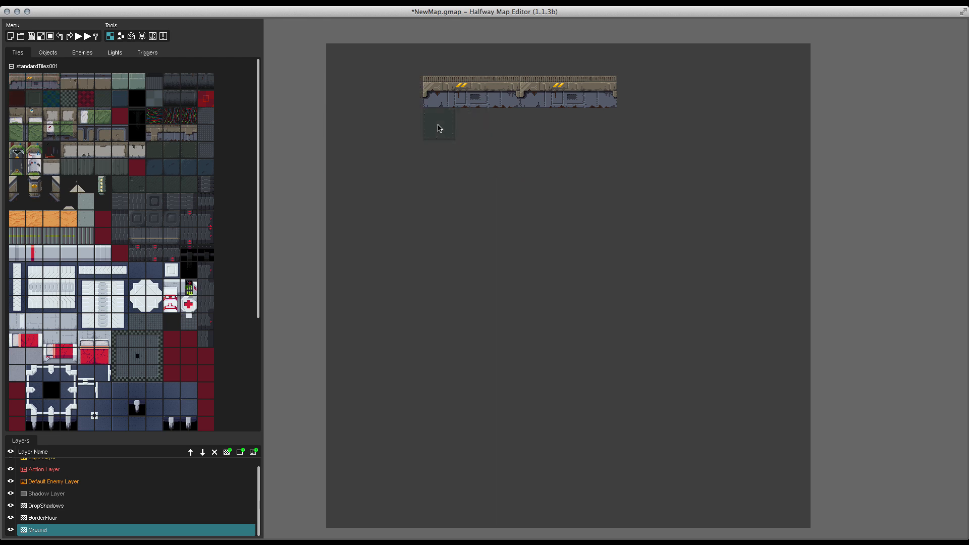
pyautogui.moveTo(439, 126)
pyautogui.mouseDown()
pyautogui.moveTo(476, 180)
pyautogui.moveTo(474, 134)
pyautogui.moveTo(493, 167)
pyautogui.moveTo(496, 130)
pyautogui.moveTo(492, 220)
pyautogui.moveTo(505, 185)
pyautogui.mouseUp()
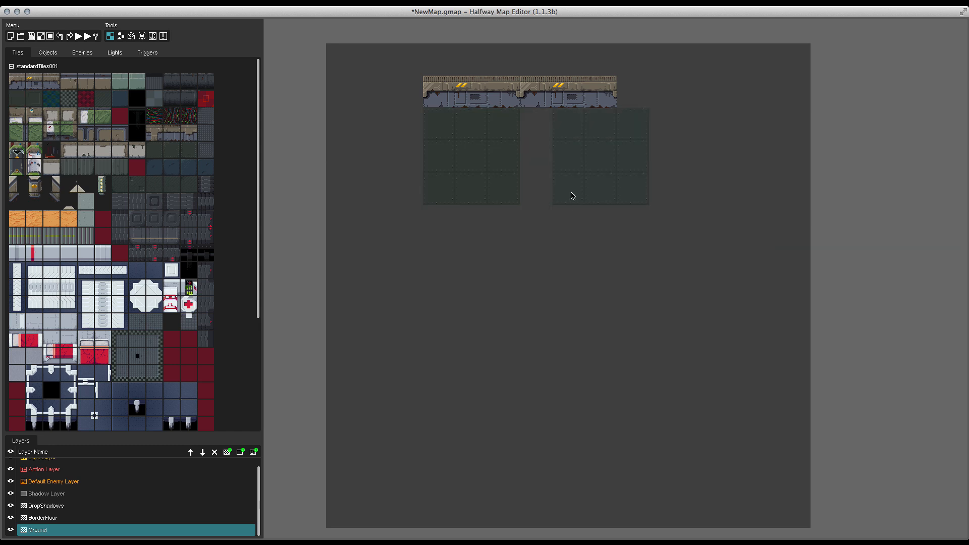
pyautogui.click(544, 186)
pyautogui.click(486, 299)
pyautogui.click(545, 292)
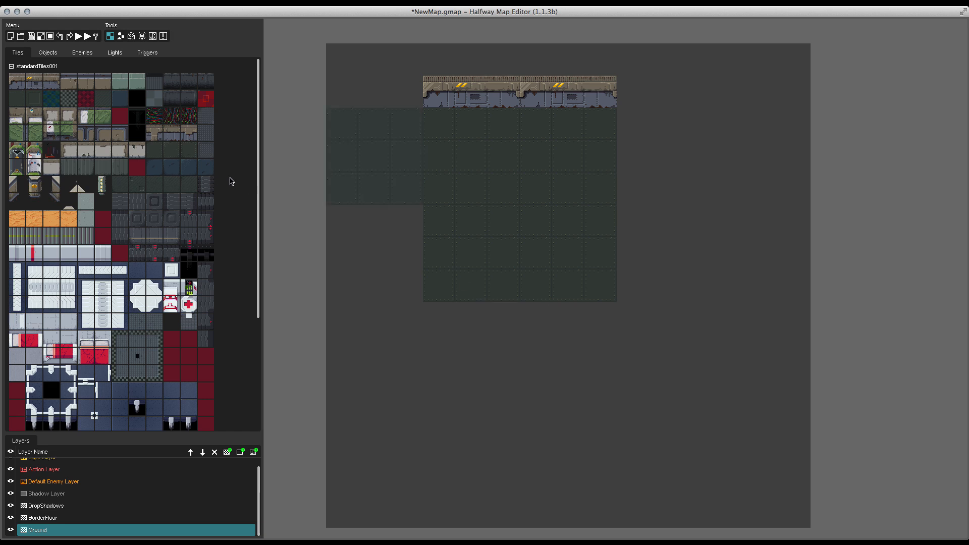
pyautogui.keyDown('shift'); pyautogui.moveTo(434, 117); pyautogui.dragTo(601, 281); pyautogui.keyUp('shift')
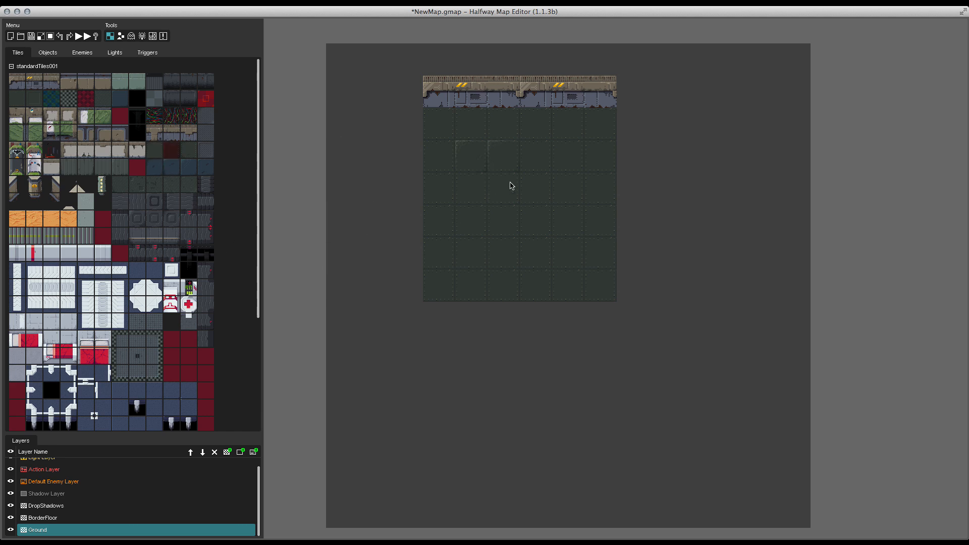
# Step: Scatter a few variant floor tiles across the room and erase the mismatched blue ones
pyautogui.click(555, 160)
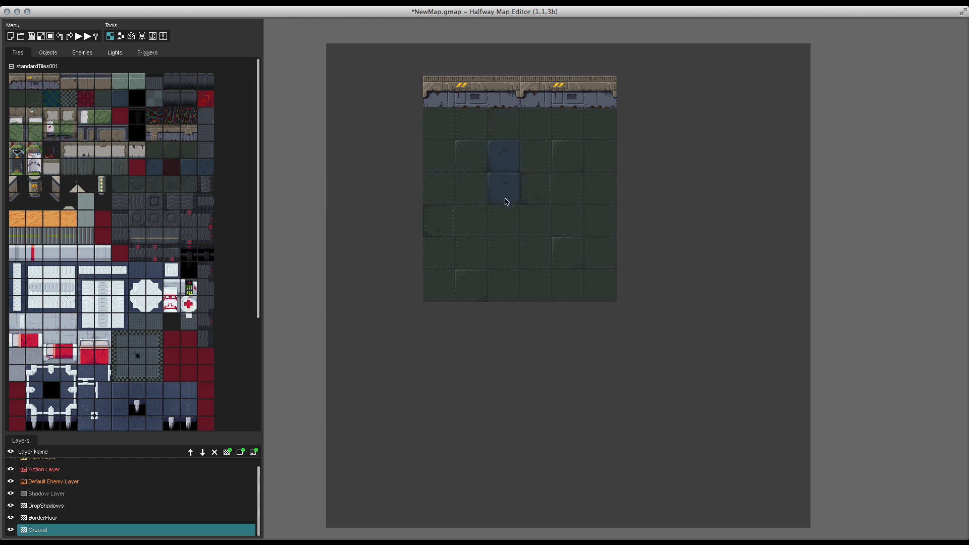
pyautogui.click(192, 169)
pyautogui.rightClick(483, 195)
# Step: Place wall-join tiles into the top wall and erase a floor tile at the room's right edge
pyautogui.click(160, 135)
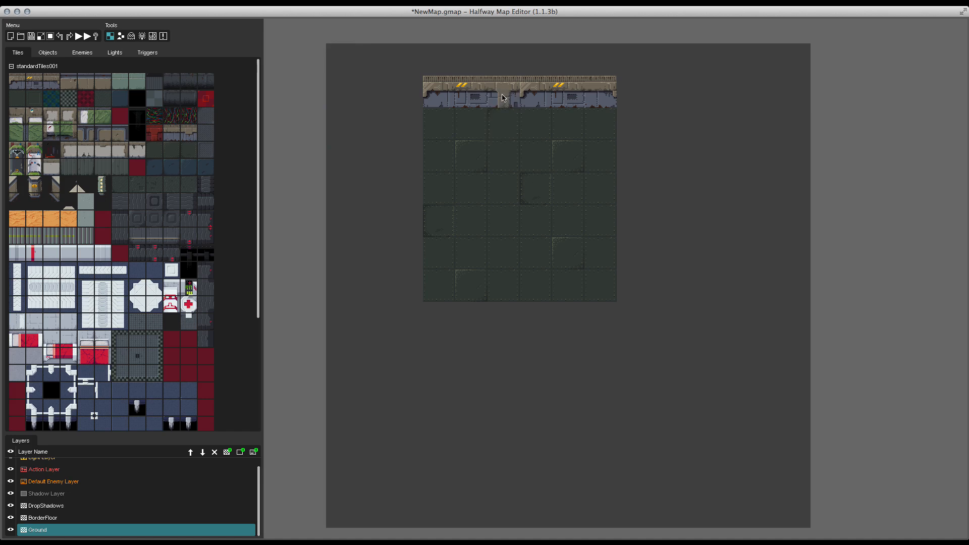
pyautogui.click(522, 100)
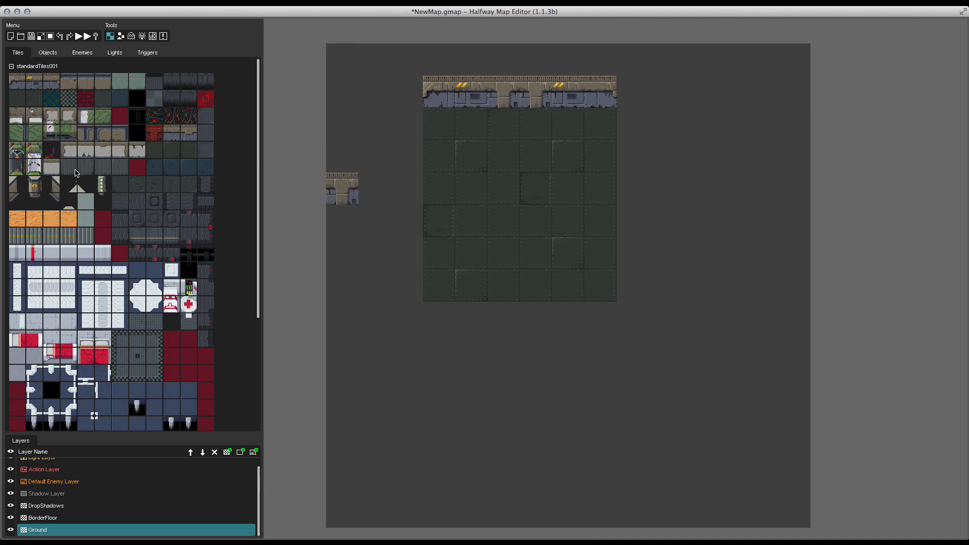
pyautogui.click(171, 134)
pyautogui.click(471, 91)
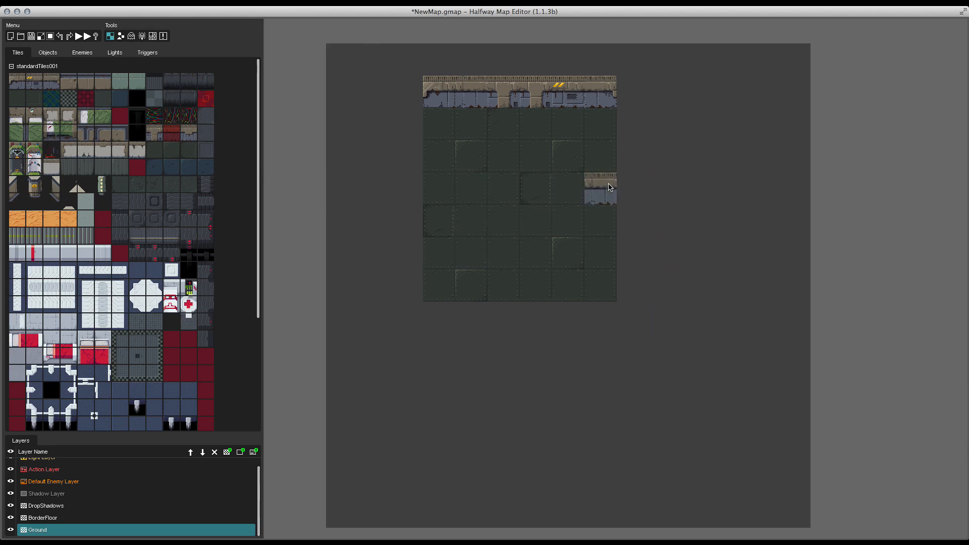
pyautogui.rightClick(597, 148)
pyautogui.rightClick(594, 152)
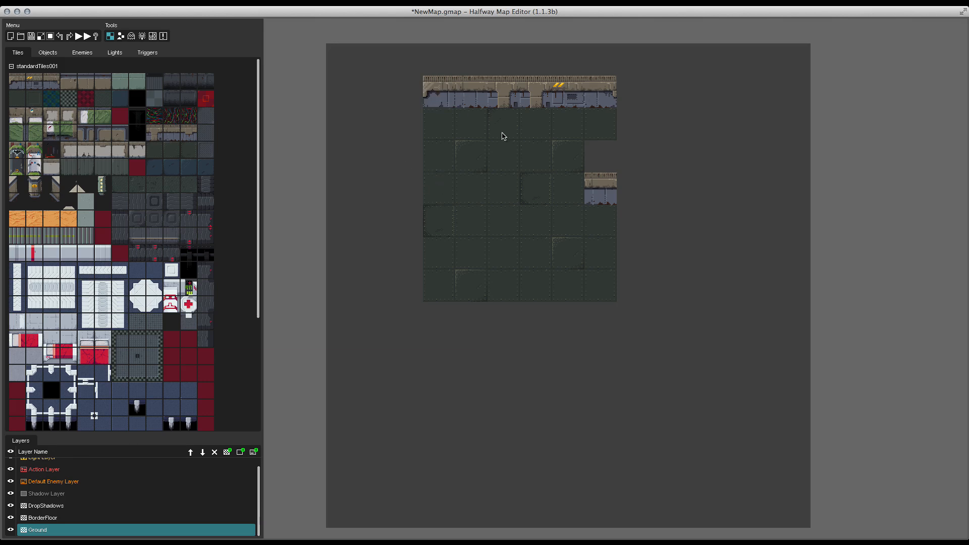
# Step: Place wall tiles at the left and right ends of the room's middle row and erase the floor tile above the left one
pyautogui.click(600, 188)
pyautogui.click(443, 197)
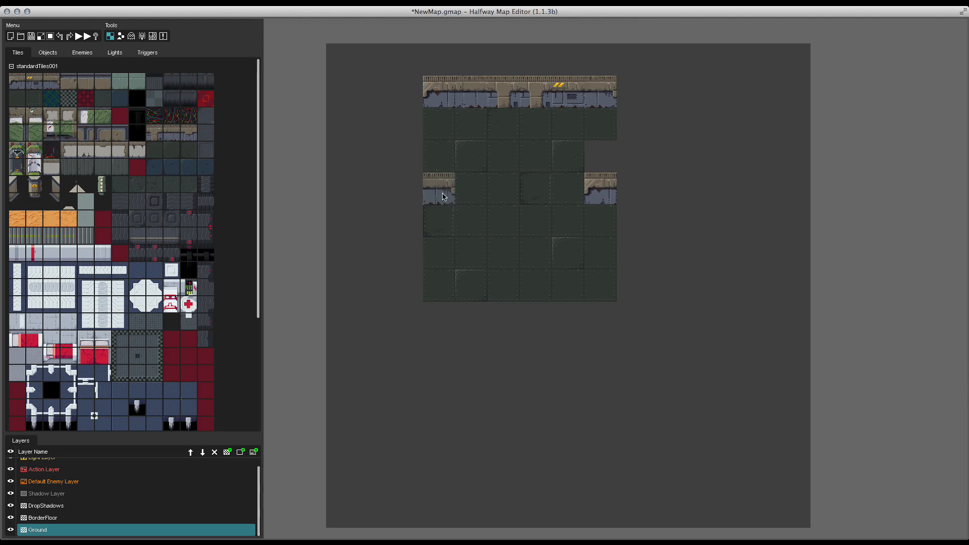
pyautogui.rightClick(434, 153)
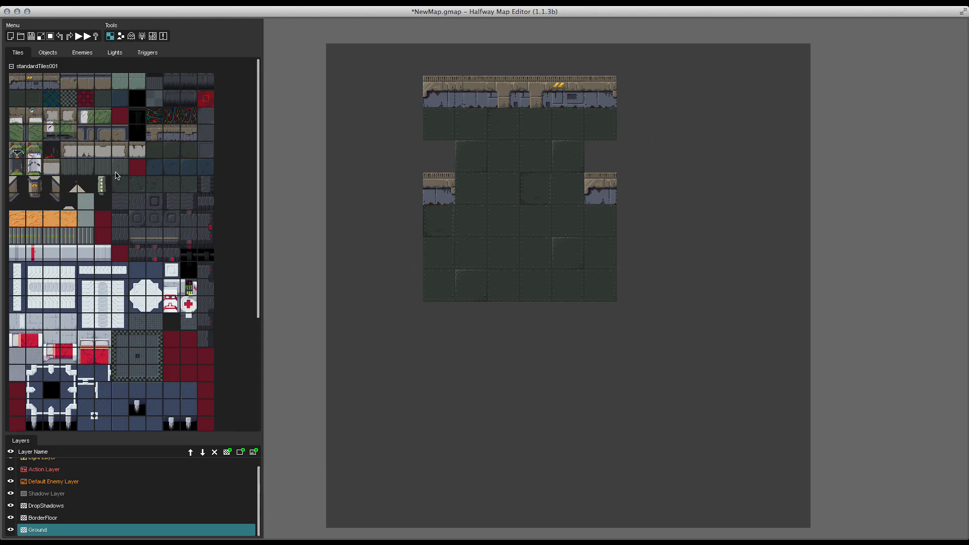
# Step: Paint a stone floor corridor and a wider area below the room
pyautogui.scroll(-5, 131, 187)
pyautogui.scroll(5, 151, 195)
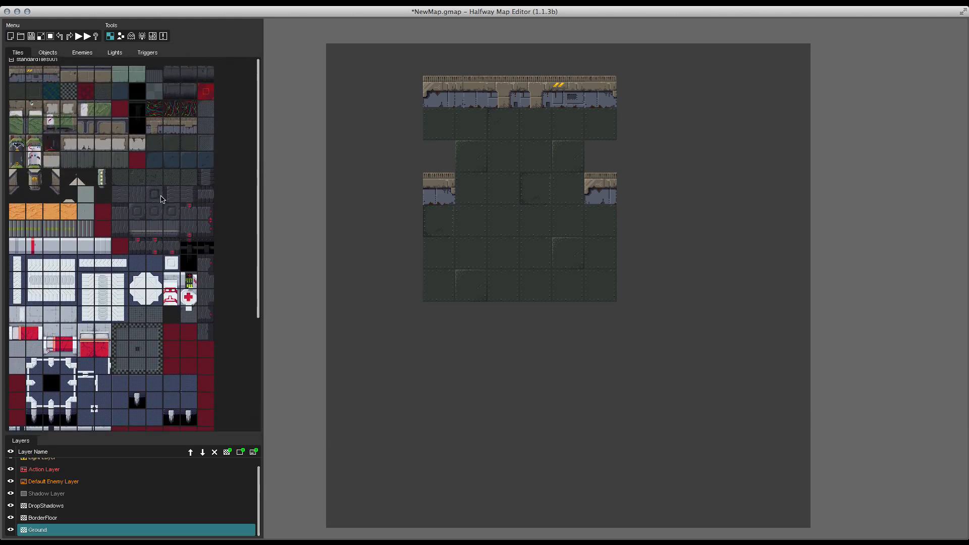
pyautogui.scroll(1, 161, 211)
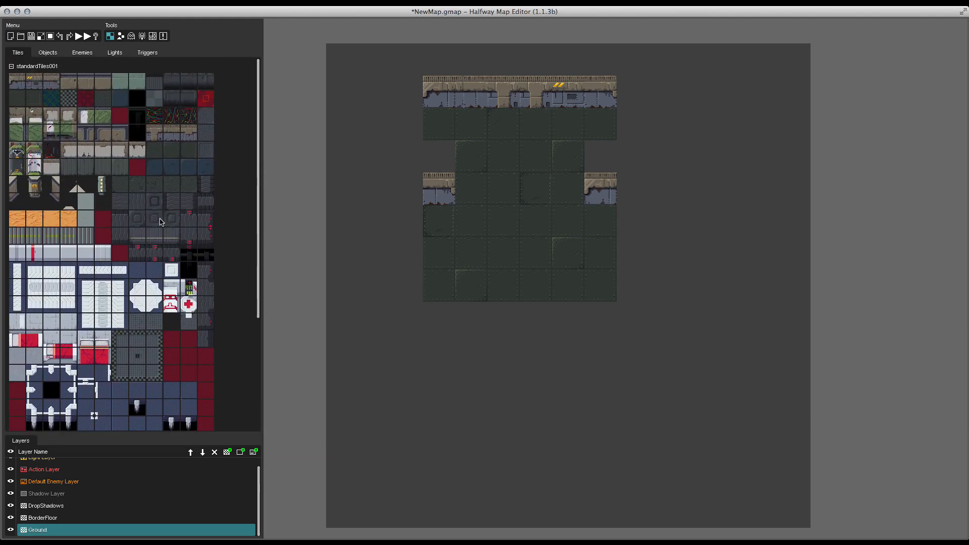
pyautogui.click(124, 206)
pyautogui.moveTo(508, 402); pyautogui.dragTo(555, 456)
pyautogui.moveTo(516, 359); pyautogui.dragTo(537, 380)
# Step: Add dark edge tiles along the sides of the corridor and lower area, erasing one misplaced tile
pyautogui.click(170, 204)
pyautogui.click(471, 410)
pyautogui.moveTo(502, 386)
pyautogui.mouseDown()
pyautogui.moveTo(501, 334)
pyautogui.moveTo(538, 378)
pyautogui.mouseUp()
pyautogui.click(186, 204)
pyautogui.click(534, 333)
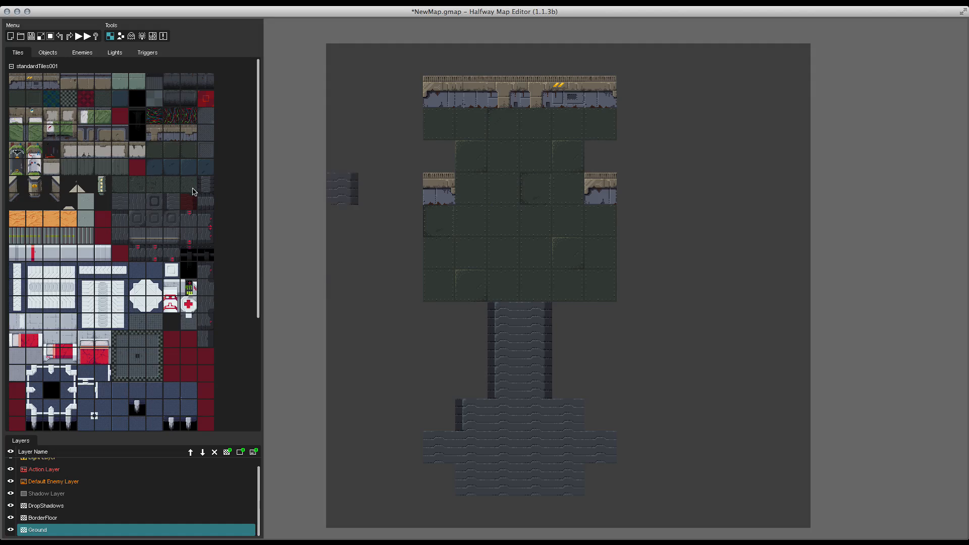
pyautogui.click(574, 411)
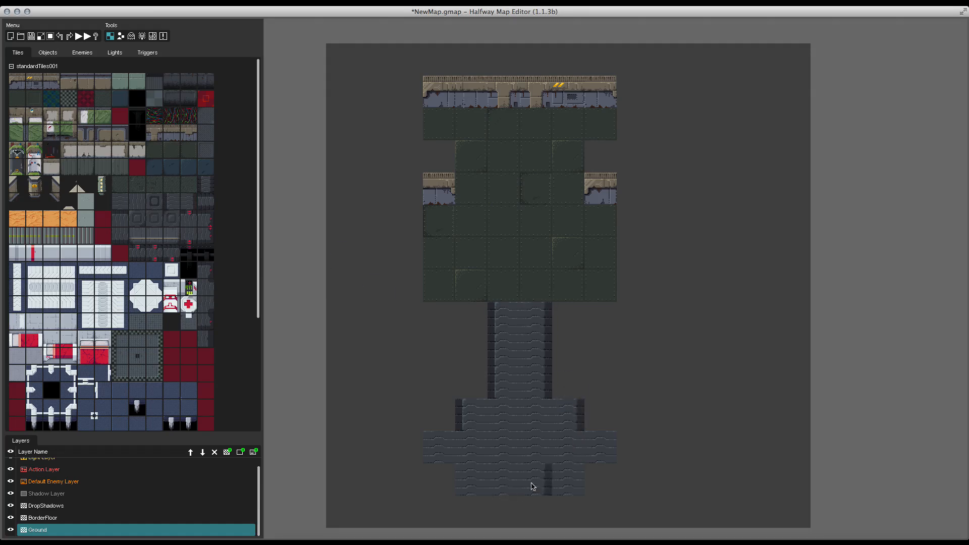
pyautogui.click(609, 453)
pyautogui.rightClick(456, 422)
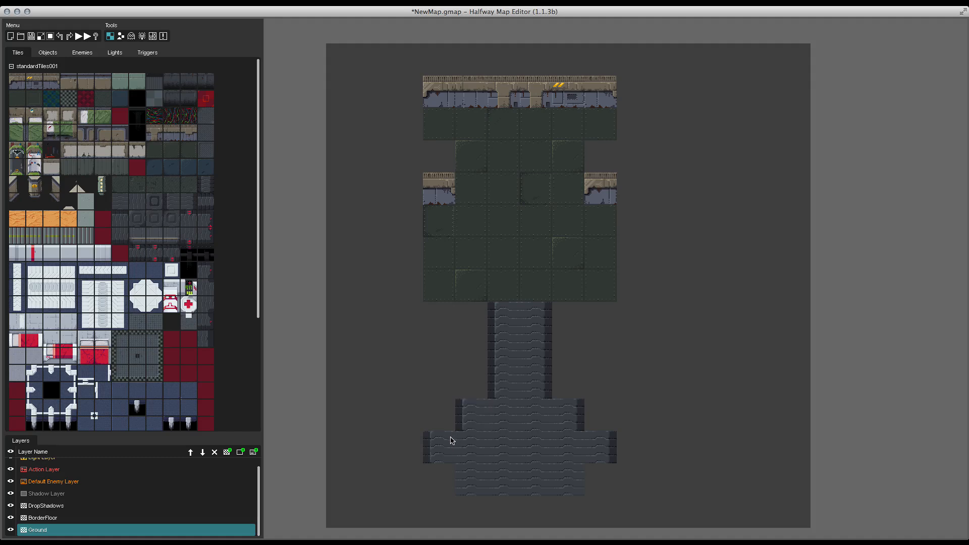
pyautogui.click(451, 438)
pyautogui.click(464, 478)
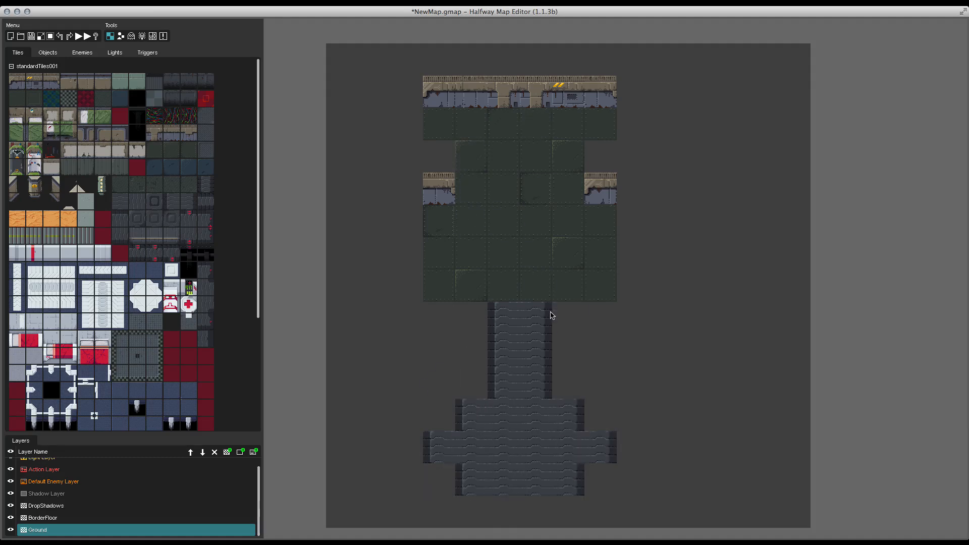
# Step: On the BorderFloor layer, draw a grey border along the room's top edge with corner pieces at both ends
pyautogui.click(110, 520)
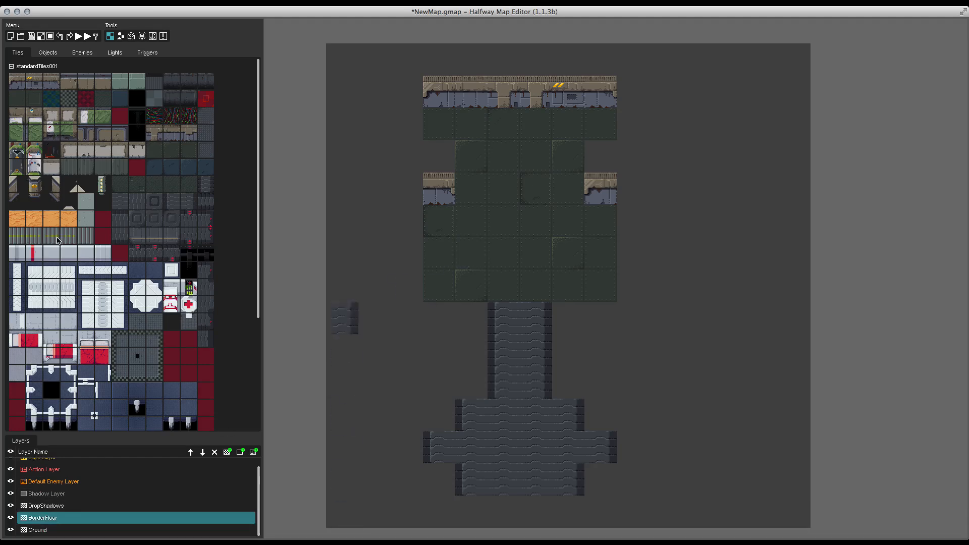
pyautogui.scroll(-5, 45, 265)
pyautogui.click(11, 336)
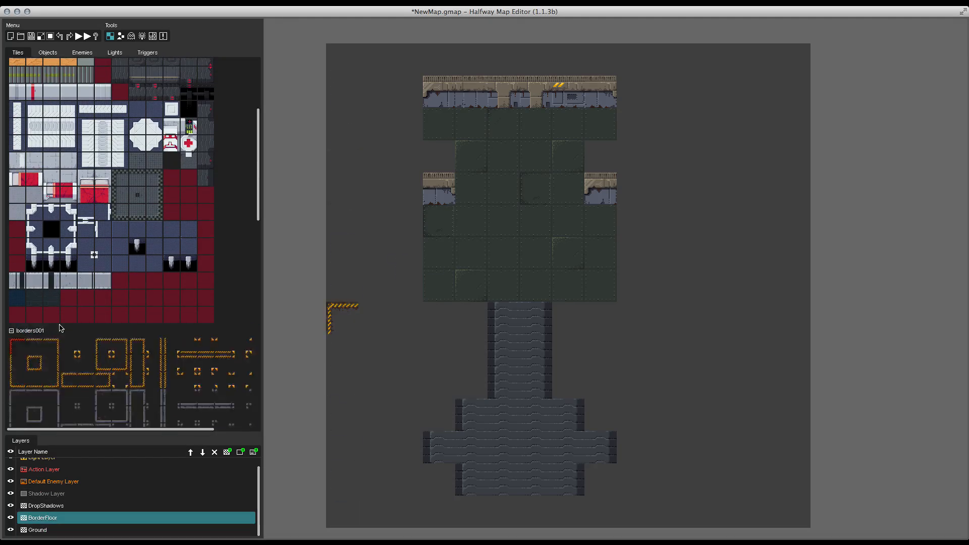
pyautogui.scroll(-5, 35, 202)
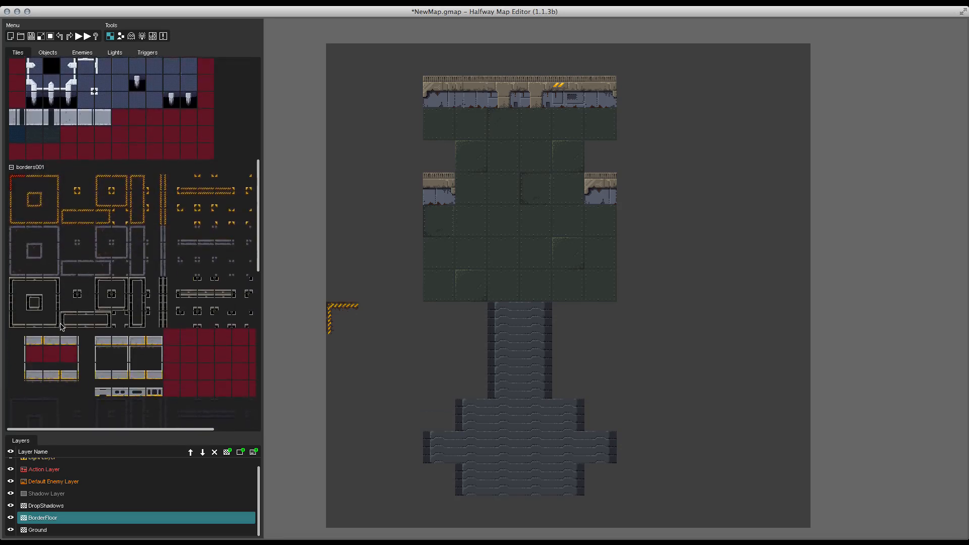
pyautogui.click(18, 232)
pyautogui.click(425, 127)
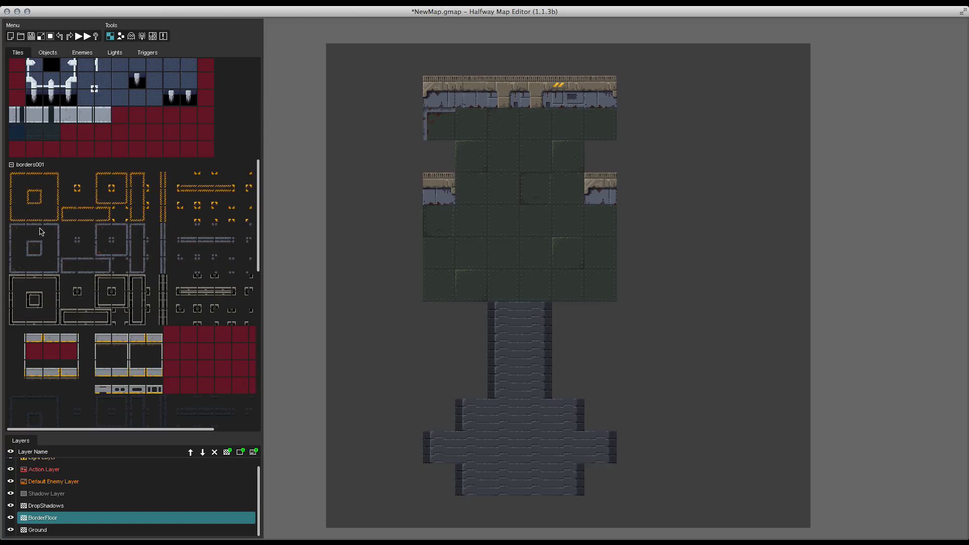
pyautogui.moveTo(460, 129); pyautogui.dragTo(566, 113)
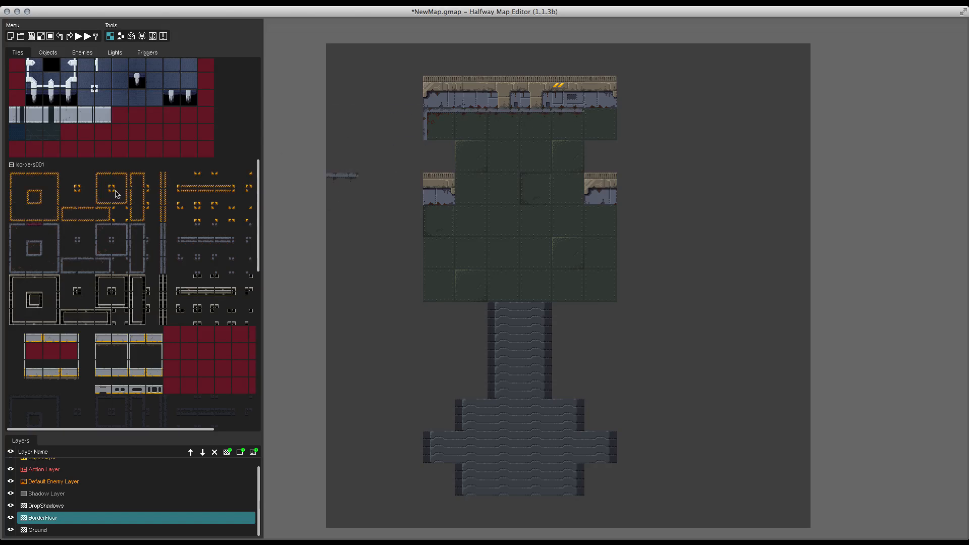
pyautogui.click(52, 230)
pyautogui.click(600, 105)
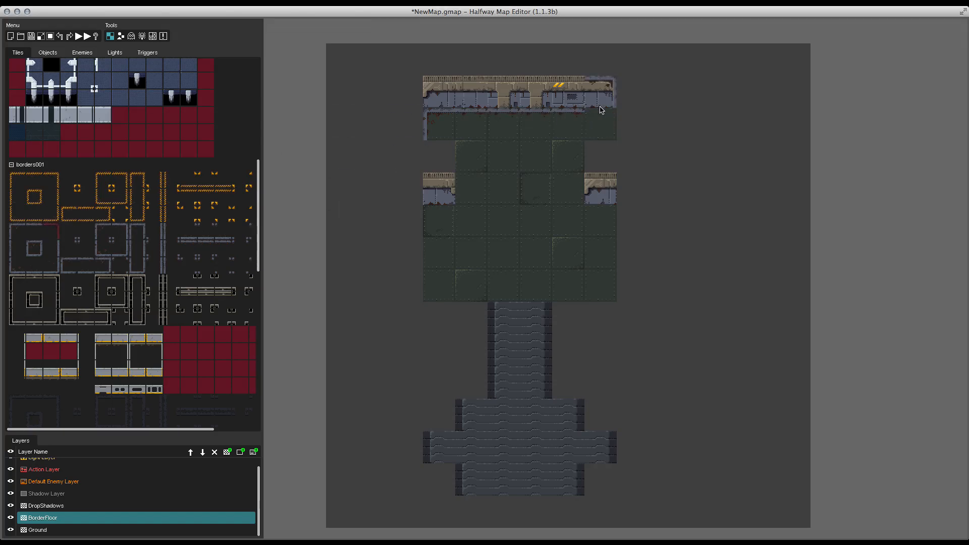
pyautogui.click(600, 110)
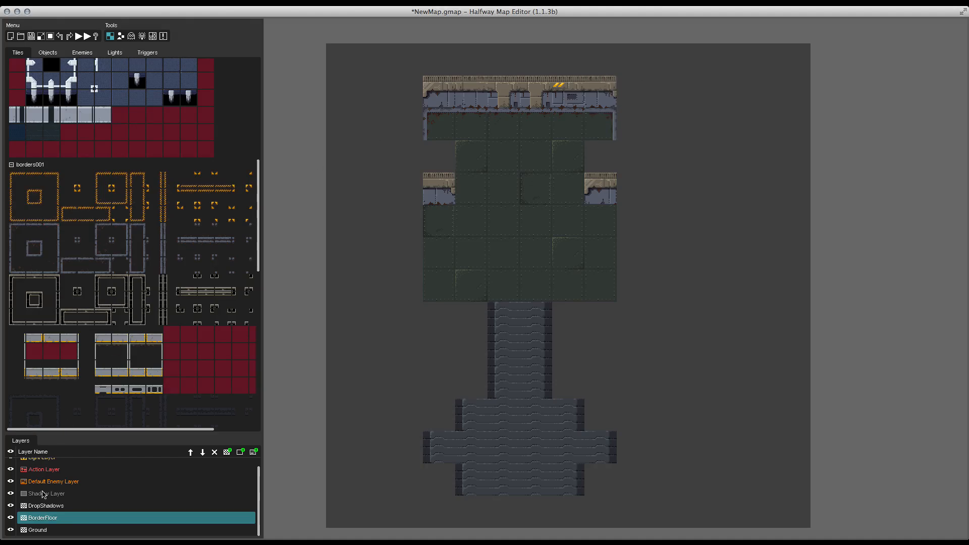
# Step: Add grey border pieces around the room's side notches and remaining edges
pyautogui.click(11, 517)
pyautogui.click(10, 518)
pyautogui.click(479, 190)
pyautogui.click(77, 240)
pyautogui.click(60, 250)
pyautogui.click(572, 190)
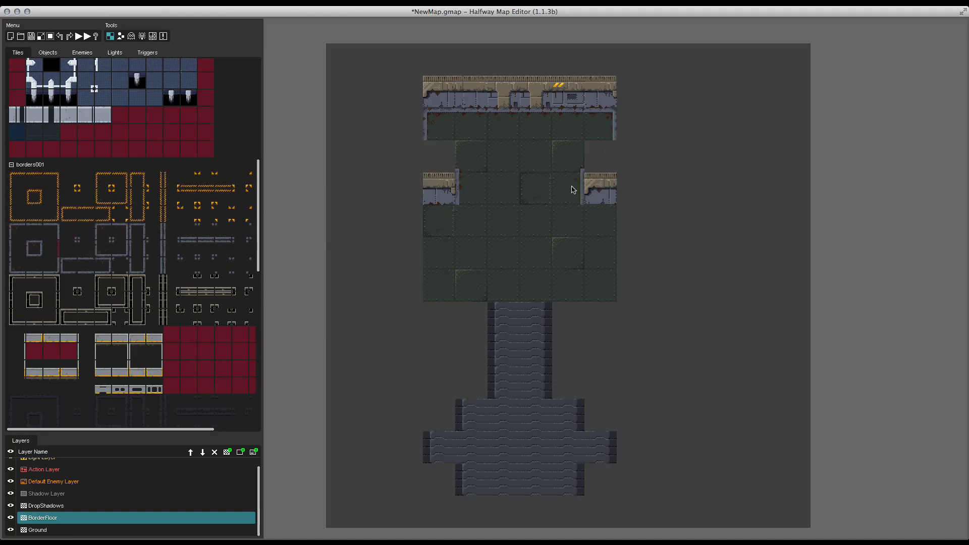
pyautogui.click(20, 233)
pyautogui.click(441, 225)
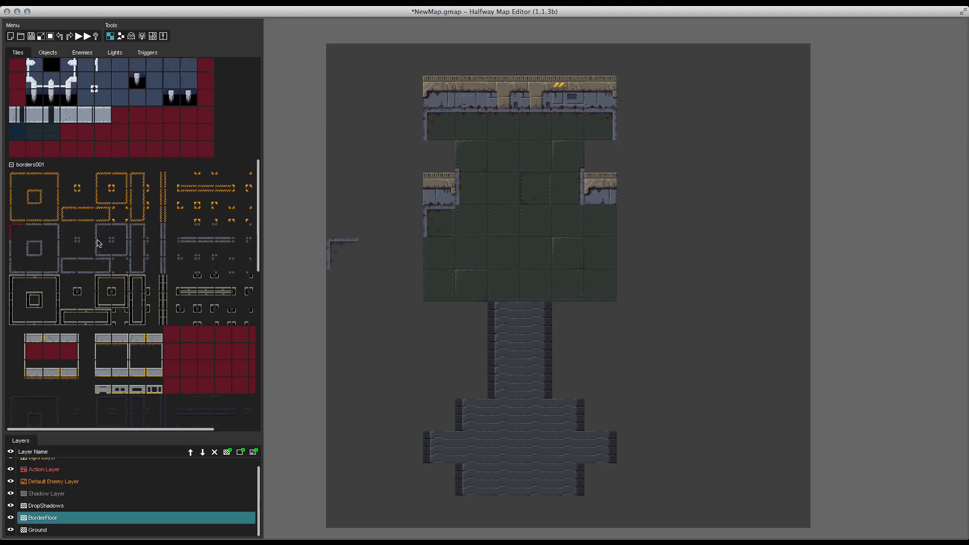
pyautogui.click(83, 245)
pyautogui.click(51, 235)
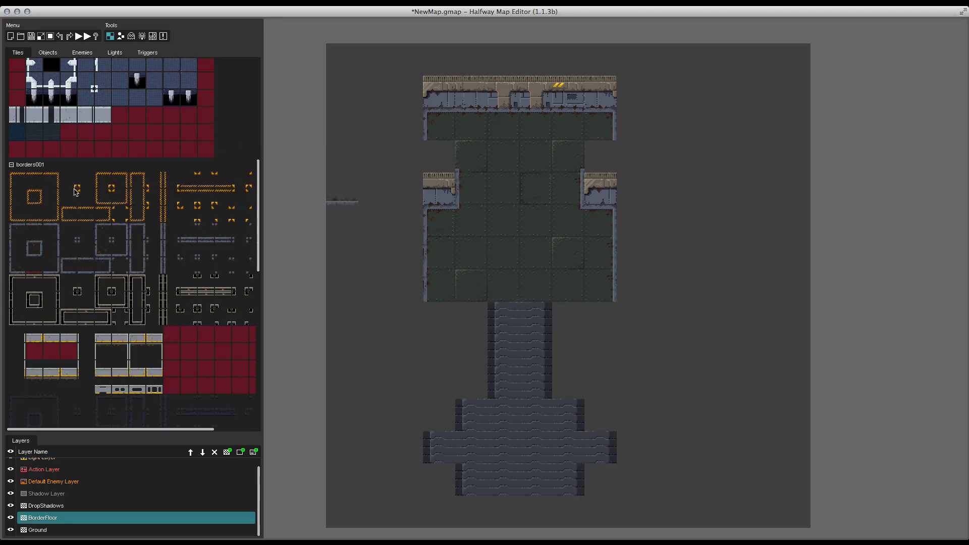
# Step: On the Ground layer, repaint the corridor and lower area with blue floor tiles
pyautogui.click(64, 531)
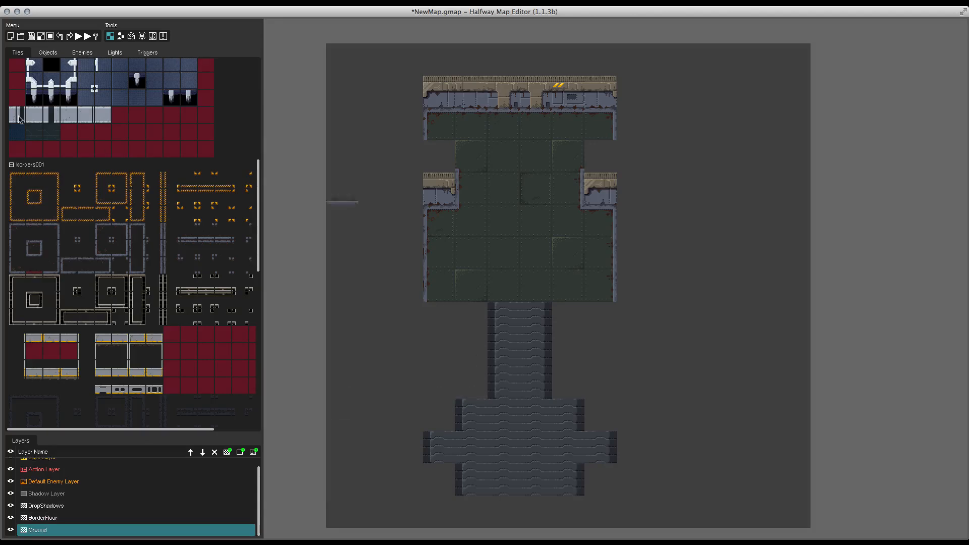
pyautogui.scroll(10, 20, 116)
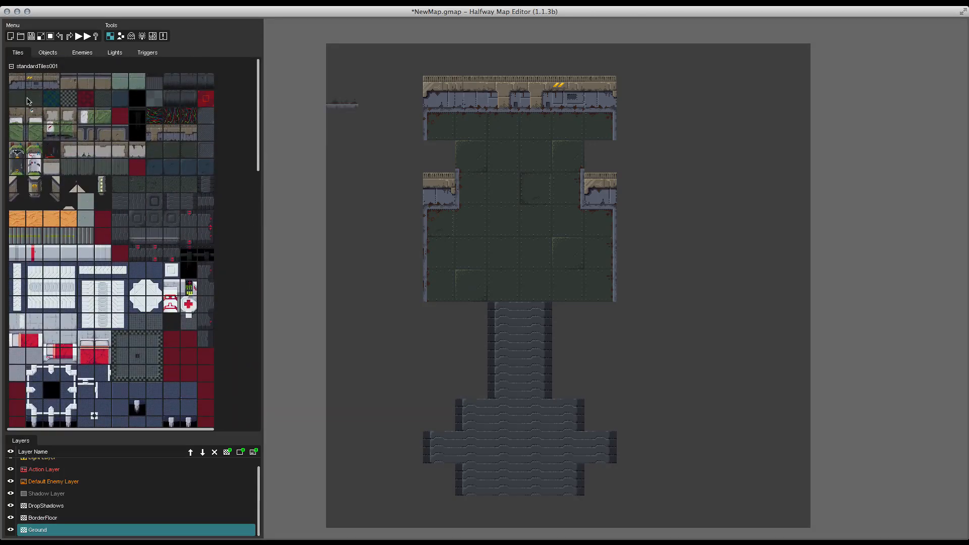
pyautogui.click(190, 167)
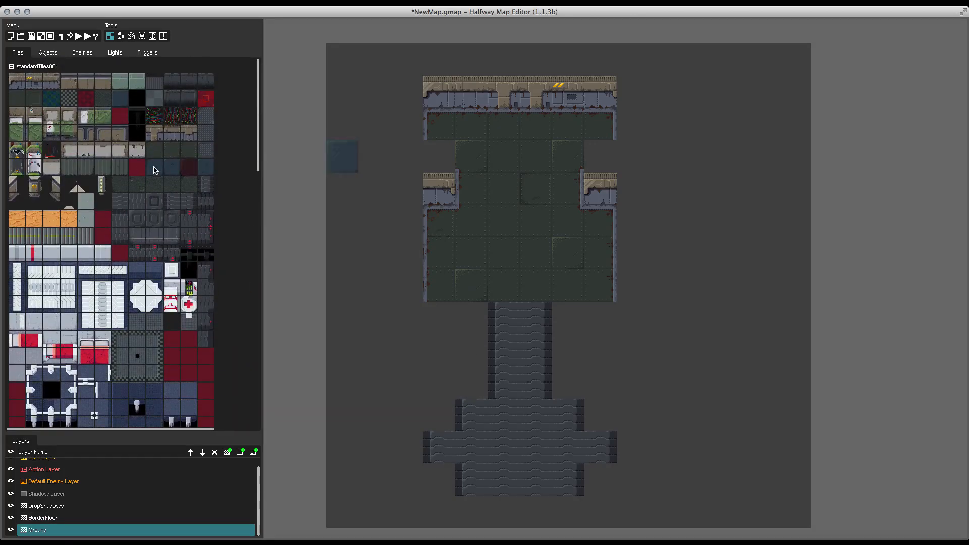
pyautogui.click(116, 97)
pyautogui.moveTo(494, 312)
pyautogui.mouseDown()
pyautogui.moveTo(495, 394)
pyautogui.moveTo(534, 335)
pyautogui.moveTo(537, 424)
pyautogui.moveTo(568, 452)
pyautogui.moveTo(559, 472)
pyautogui.moveTo(488, 480)
pyautogui.moveTo(444, 458)
pyautogui.moveTo(497, 424)
pyautogui.moveTo(496, 451)
pyautogui.mouseUp()
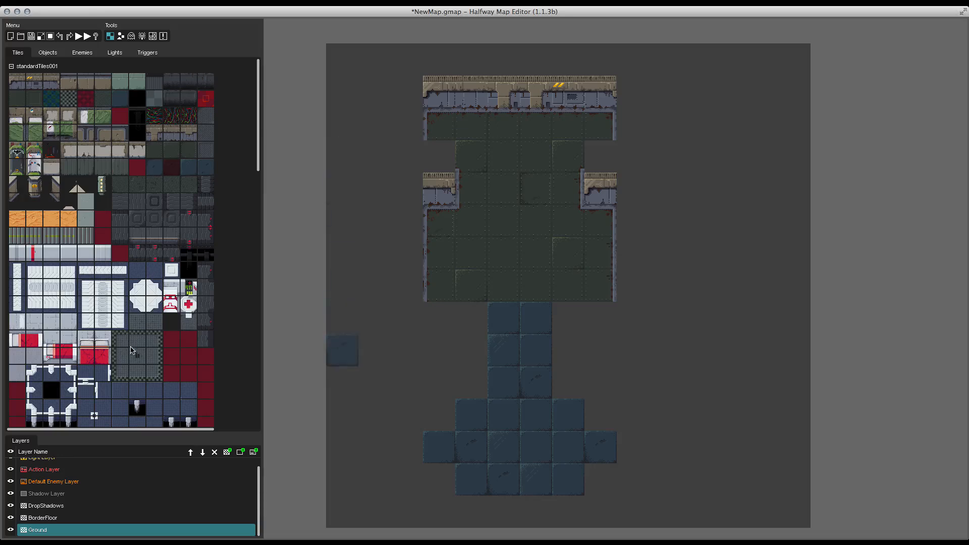
# Step: On the BorderFloor layer, add border pieces around the blue corridor and lower area
pyautogui.scroll(-5, 111, 302)
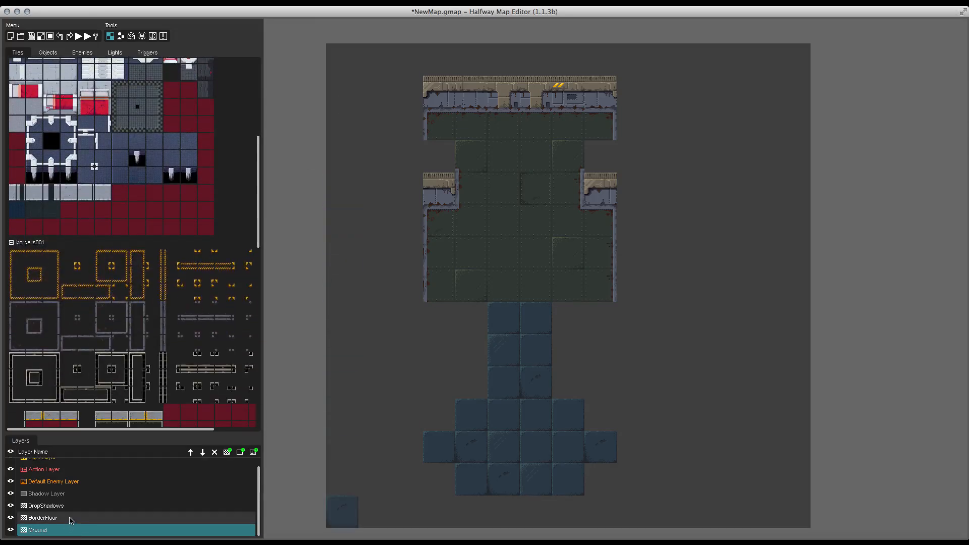
pyautogui.click(68, 518)
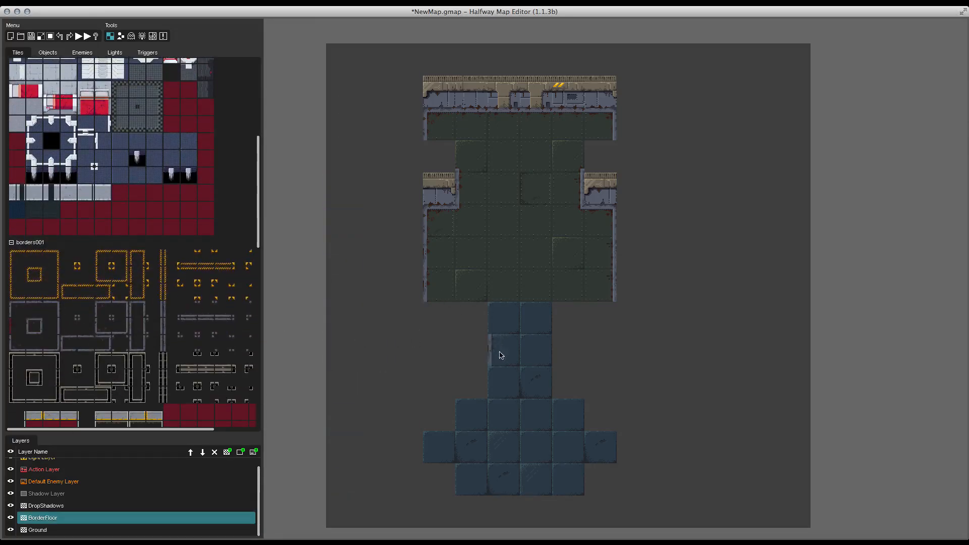
pyautogui.moveTo(497, 352); pyautogui.dragTo(497, 370)
pyautogui.click(18, 309)
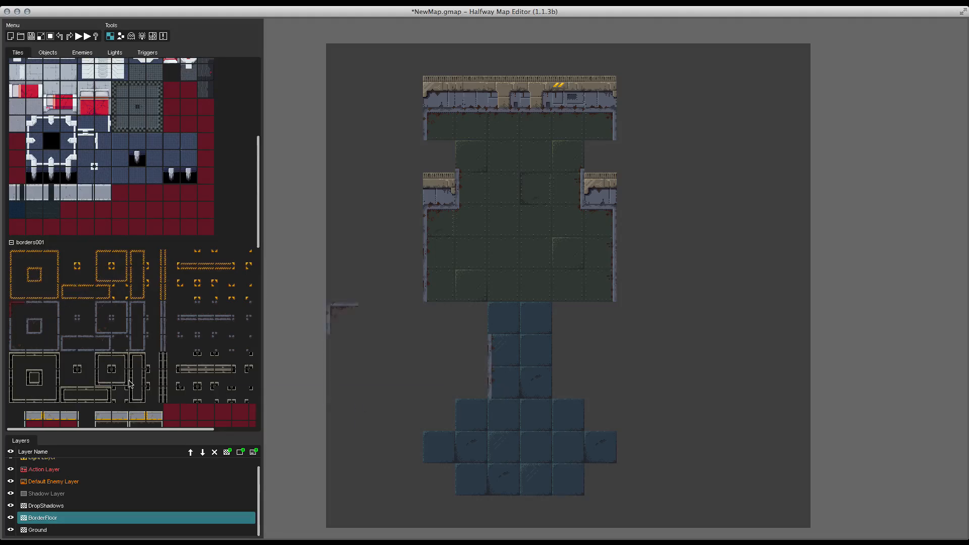
pyautogui.click(482, 415)
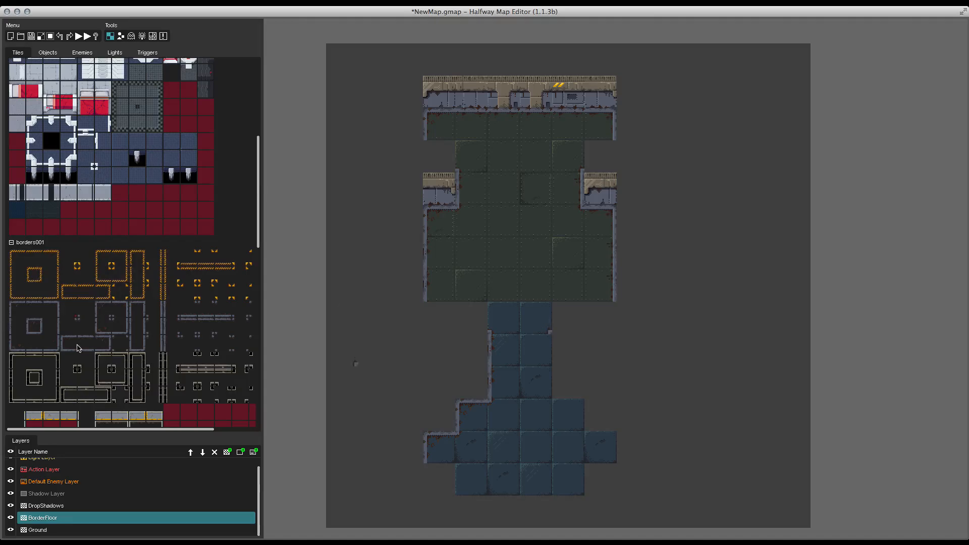
pyautogui.click(548, 353)
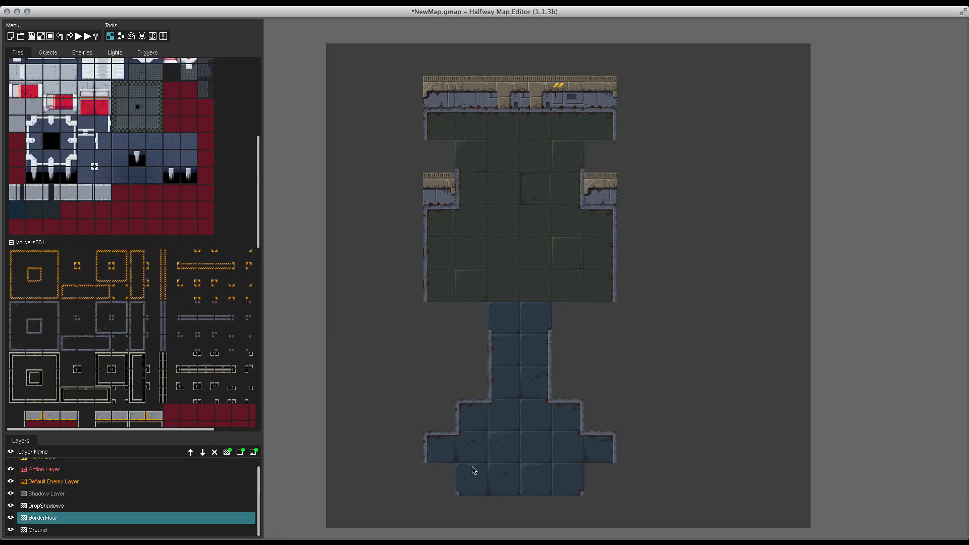
# Step: On the Ground layer, place beige corner tiles in the four notches beside the corridor and lower area
pyautogui.click(50, 530)
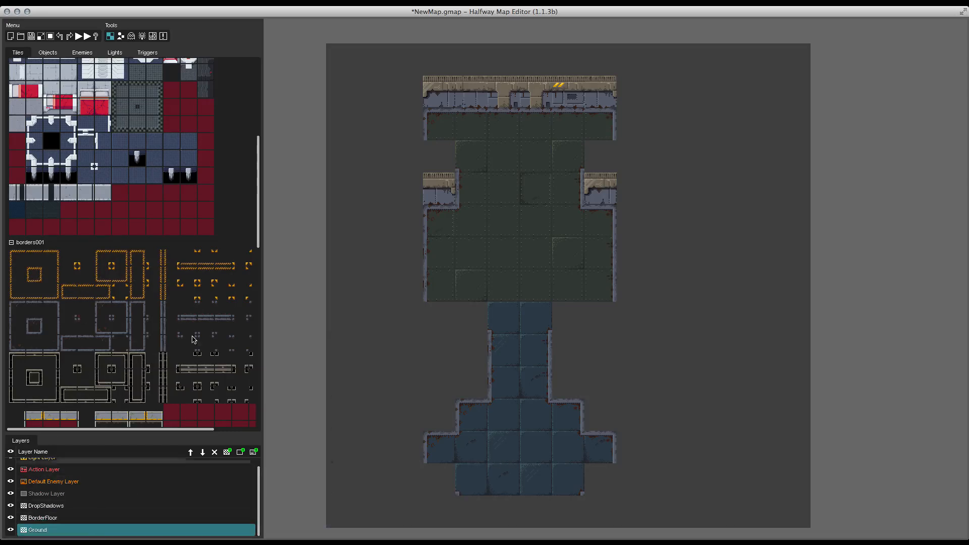
pyautogui.scroll(3, 120, 149)
pyautogui.scroll(5, 121, 147)
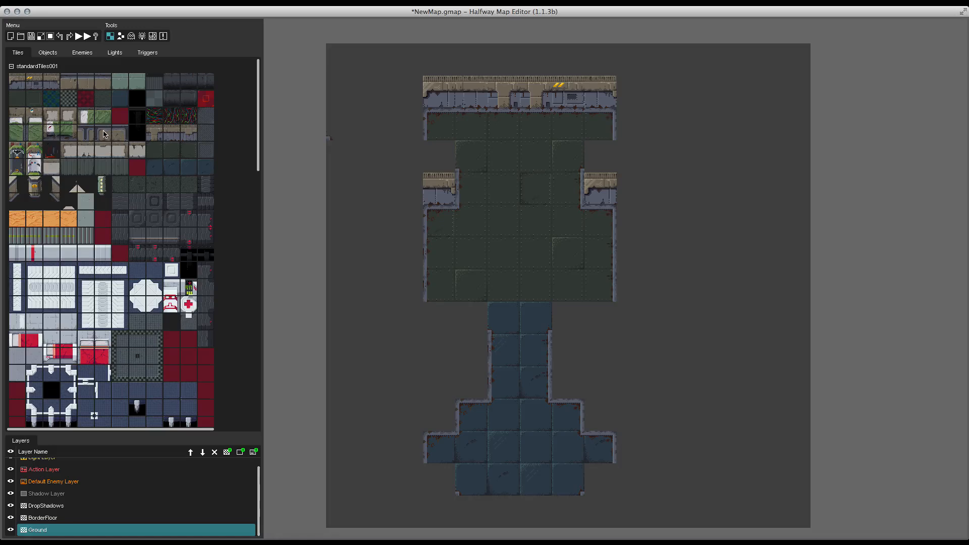
pyautogui.click(104, 134)
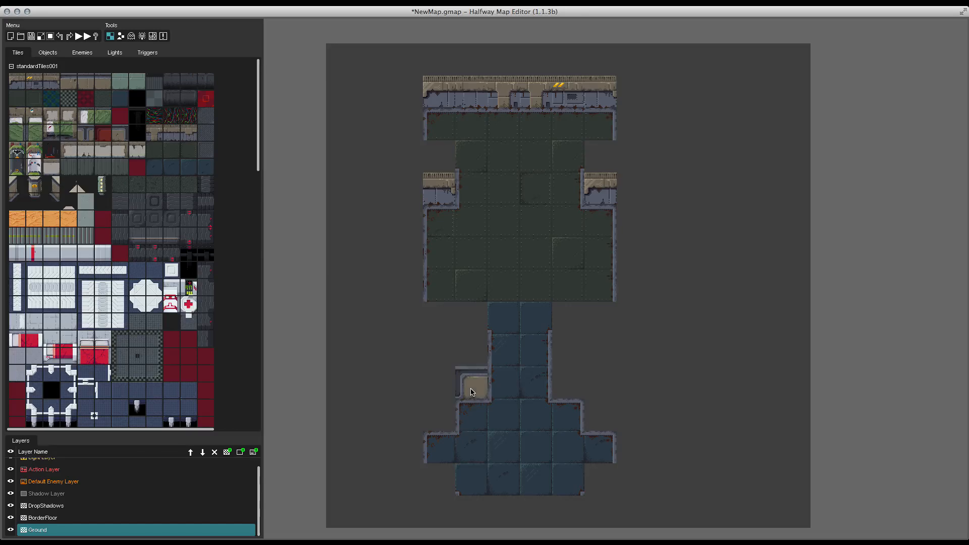
pyautogui.click(472, 392)
pyautogui.click(428, 419)
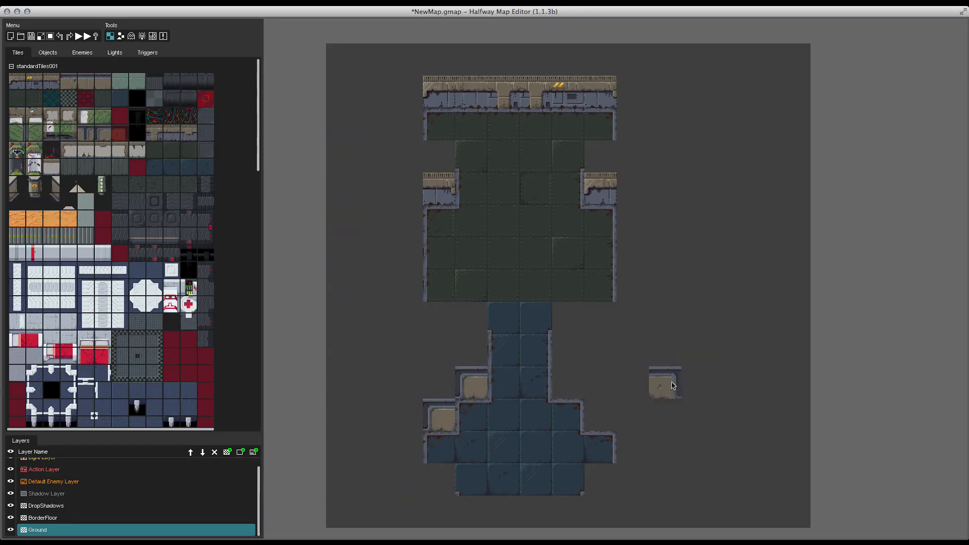
pyautogui.click(575, 391)
pyautogui.click(608, 423)
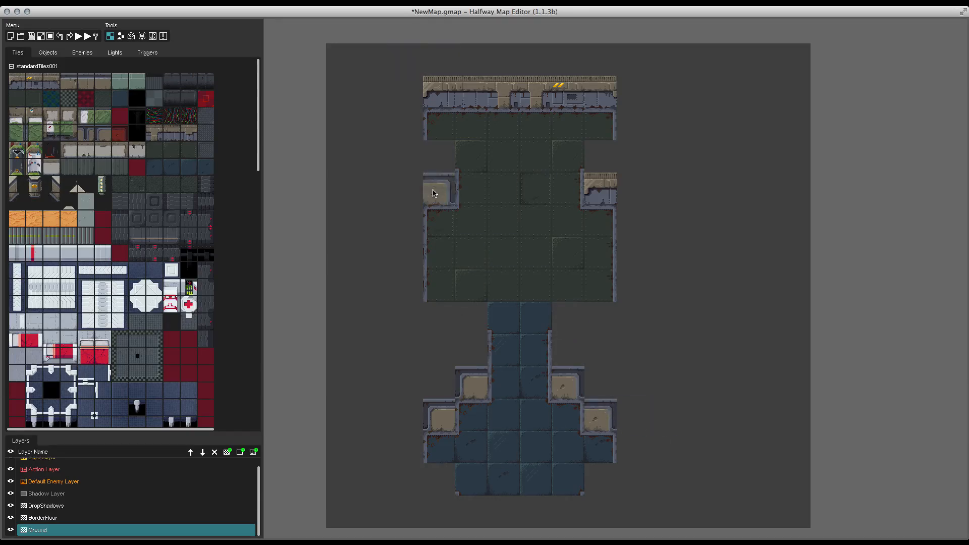
# Step: Add a new tile layer named BordersWall and move it up the layer stack above the Action Layer
pyautogui.click(228, 452)
pyautogui.doubleClick(56, 507)
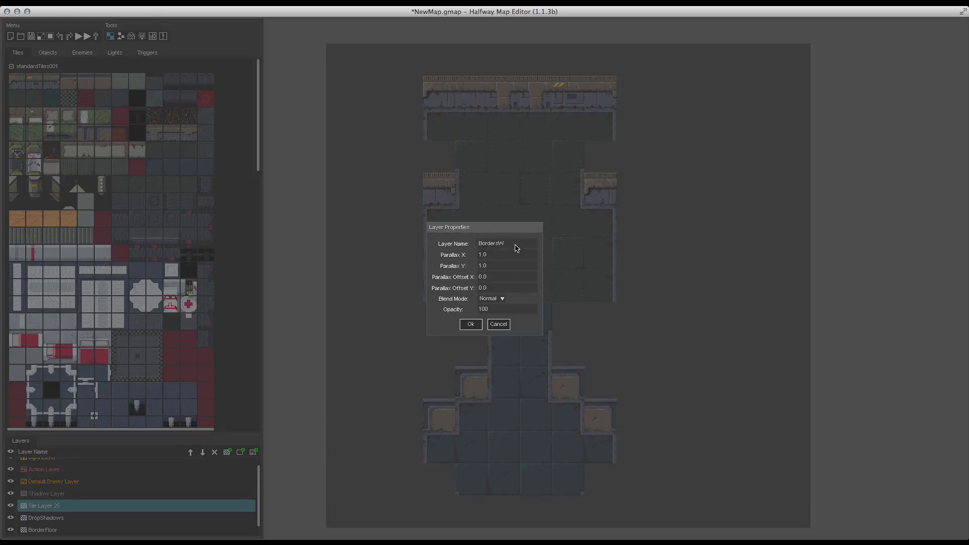
pyautogui.click(469, 324)
pyautogui.click(190, 452)
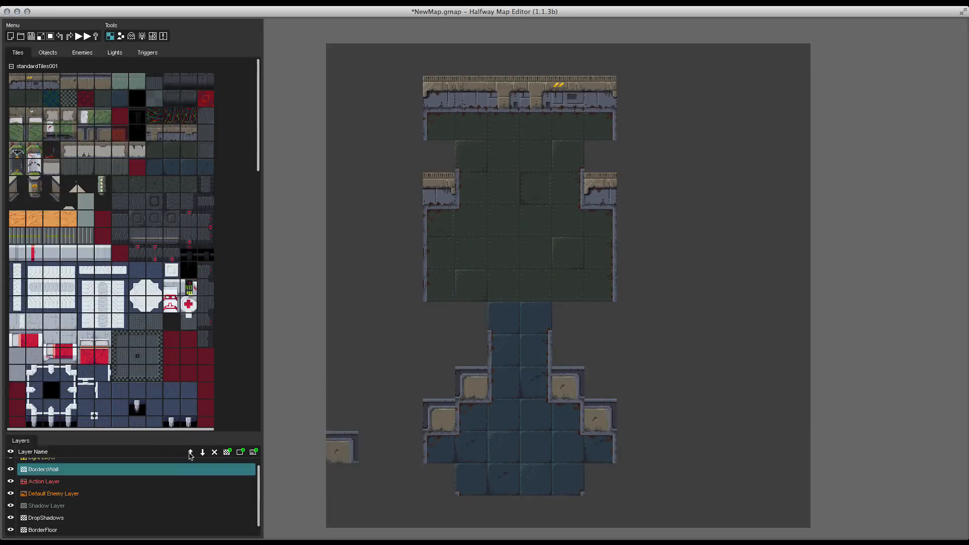
pyautogui.scroll(1, 76, 504)
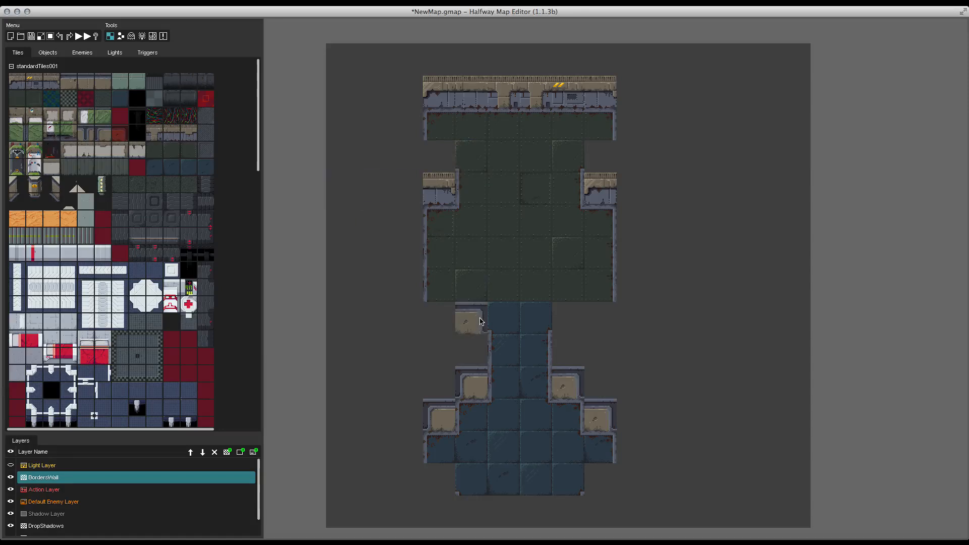
# Step: On the BordersWall layer, add wall borders at the corridor's upper-left corner and up the room's left side
pyautogui.scroll(-10, 151, 277)
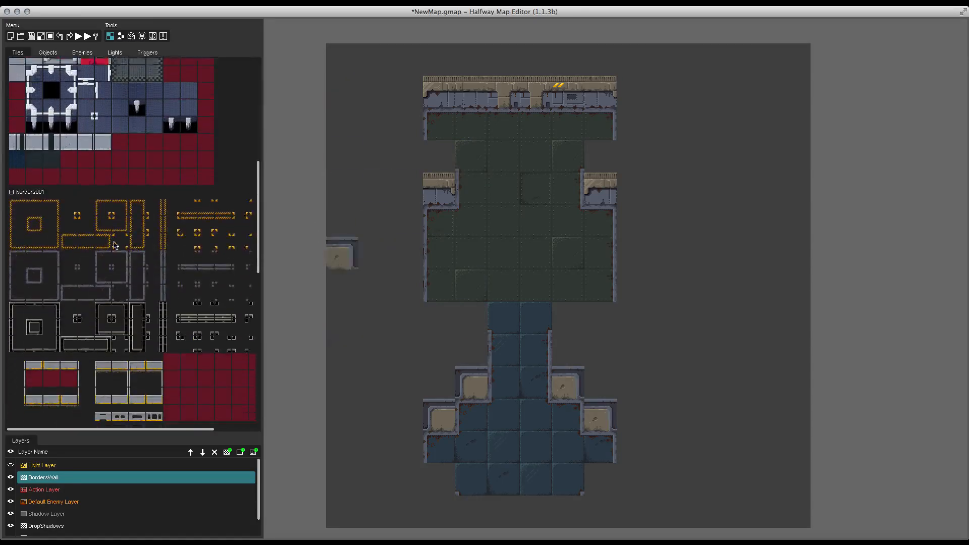
pyautogui.click(50, 277)
pyautogui.click(466, 322)
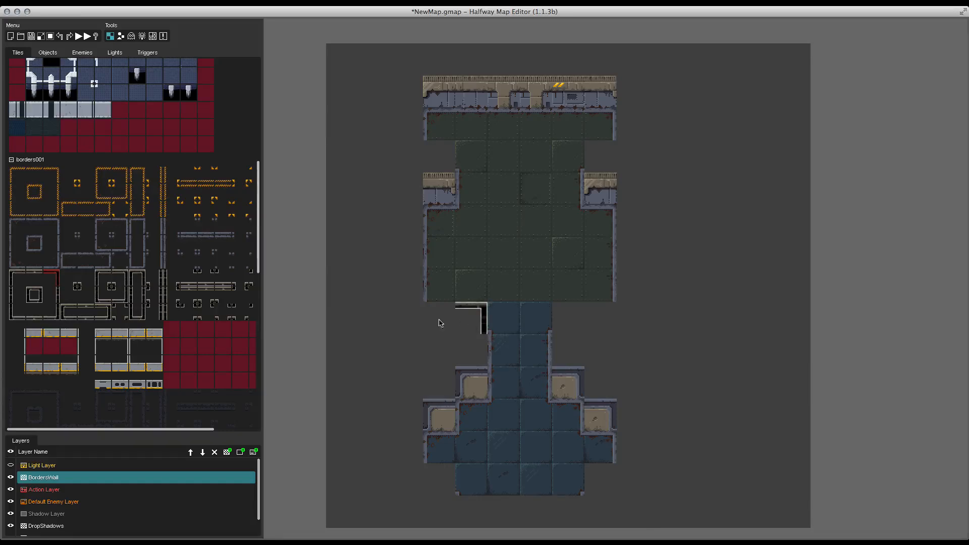
pyautogui.click(35, 280)
pyautogui.click(439, 306)
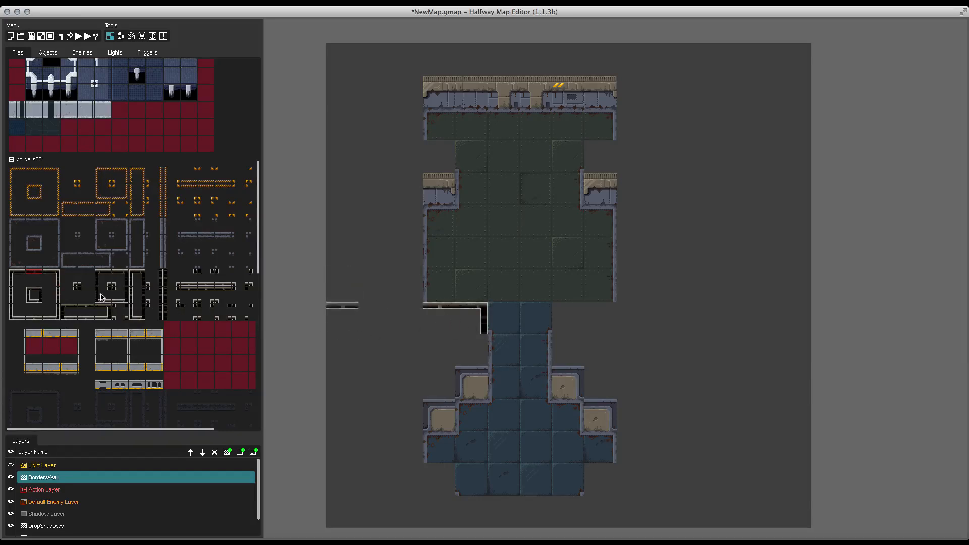
pyautogui.click(55, 295)
pyautogui.moveTo(418, 286); pyautogui.dragTo(407, 189)
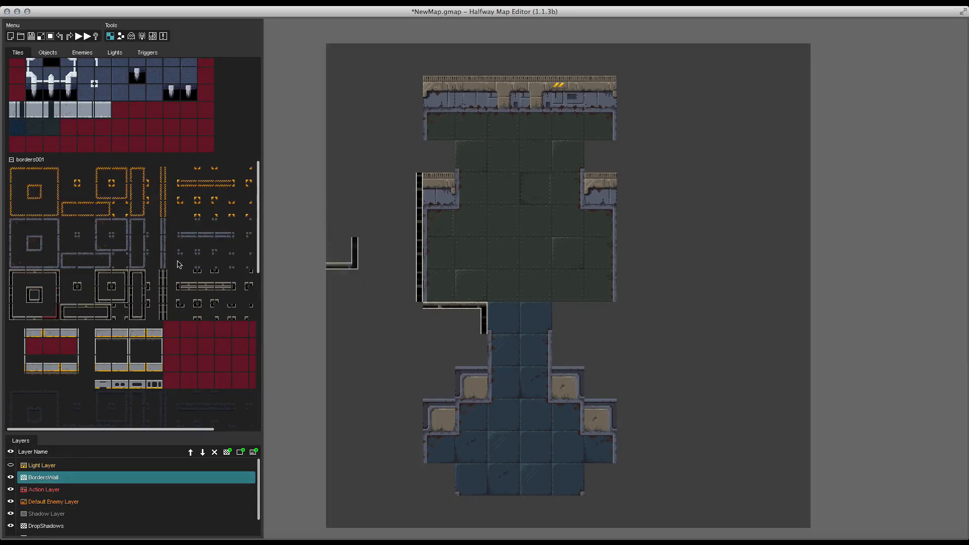
# Step: Add wall borders around the left notch, along the room's top edge and at its top-right corner
pyautogui.click(109, 314)
pyautogui.click(439, 156)
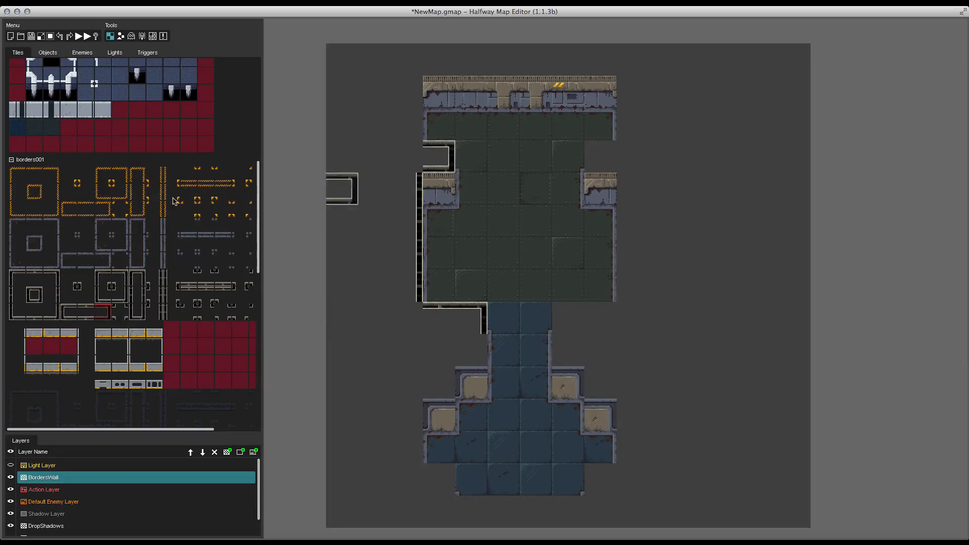
pyautogui.click(55, 295)
pyautogui.moveTo(416, 112)
pyautogui.mouseDown()
pyautogui.moveTo(417, 93)
pyautogui.moveTo(461, 65)
pyautogui.moveTo(608, 66)
pyautogui.mouseUp()
pyautogui.click(29, 317)
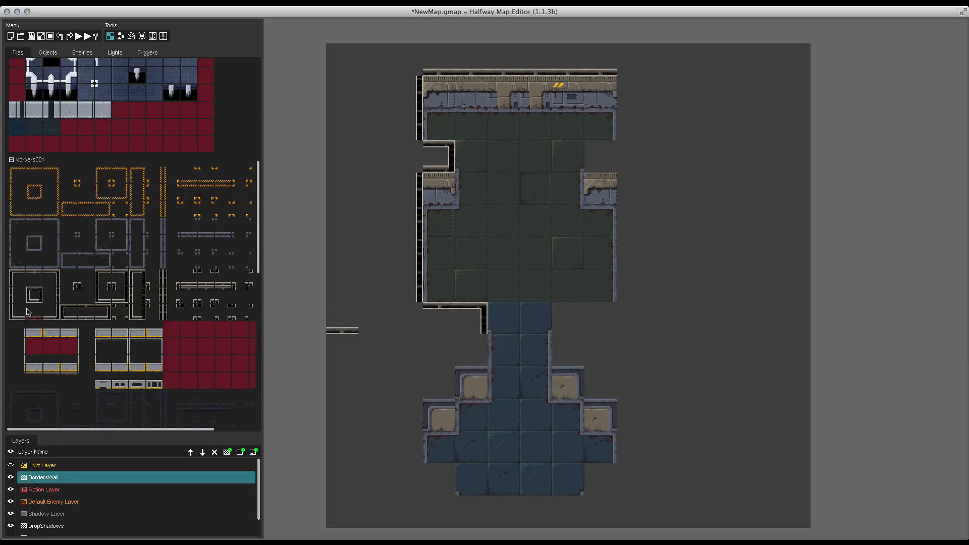
pyautogui.click(77, 286)
pyautogui.click(620, 92)
pyautogui.click(635, 115)
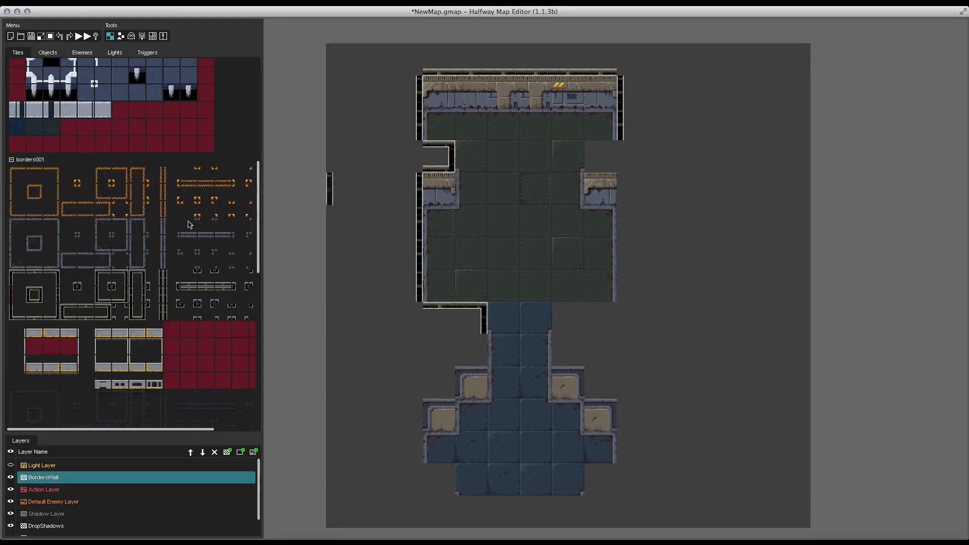
# Step: Add wall borders around the right notch and down the room's right side
pyautogui.click(81, 311)
pyautogui.click(591, 163)
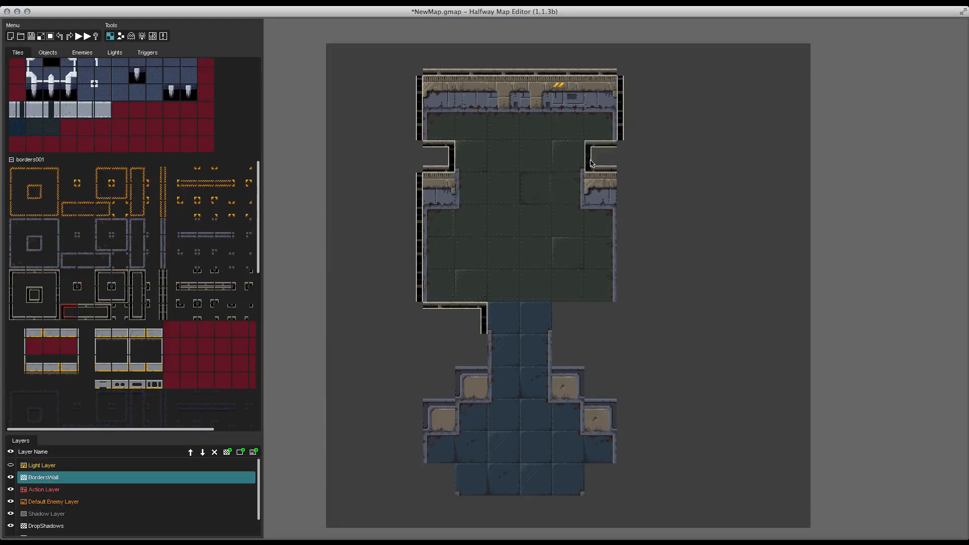
pyautogui.click(10, 294)
pyautogui.moveTo(629, 204); pyautogui.dragTo(626, 298)
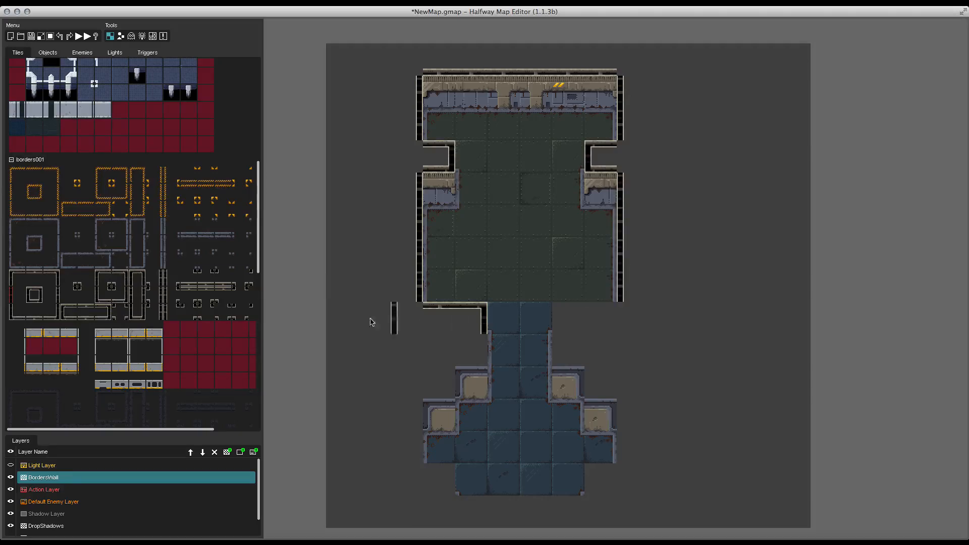
pyautogui.moveTo(23, 278); pyautogui.dragTo(31, 277)
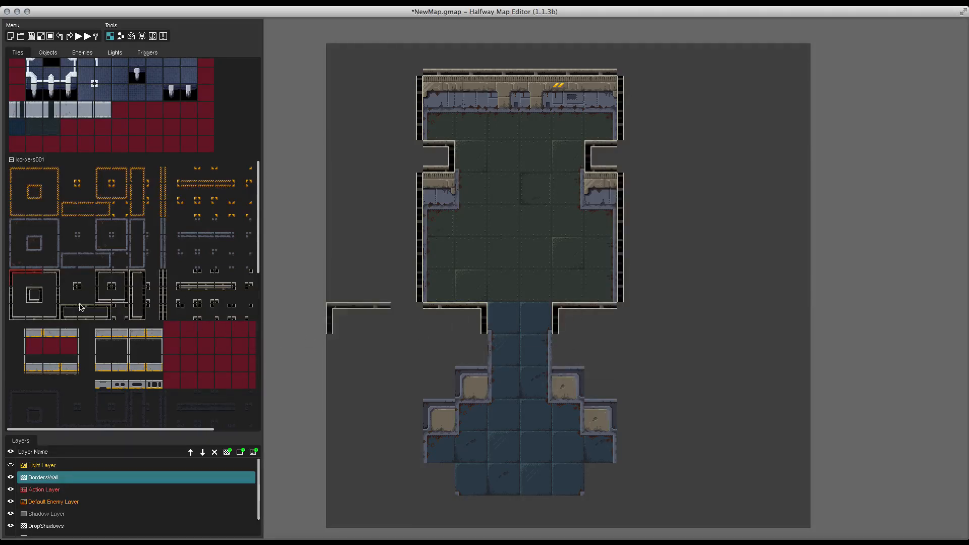
# Step: Add wall borders where the corridor meets the lower area on both sides
pyautogui.click(52, 312)
pyautogui.click(500, 363)
pyautogui.click(468, 394)
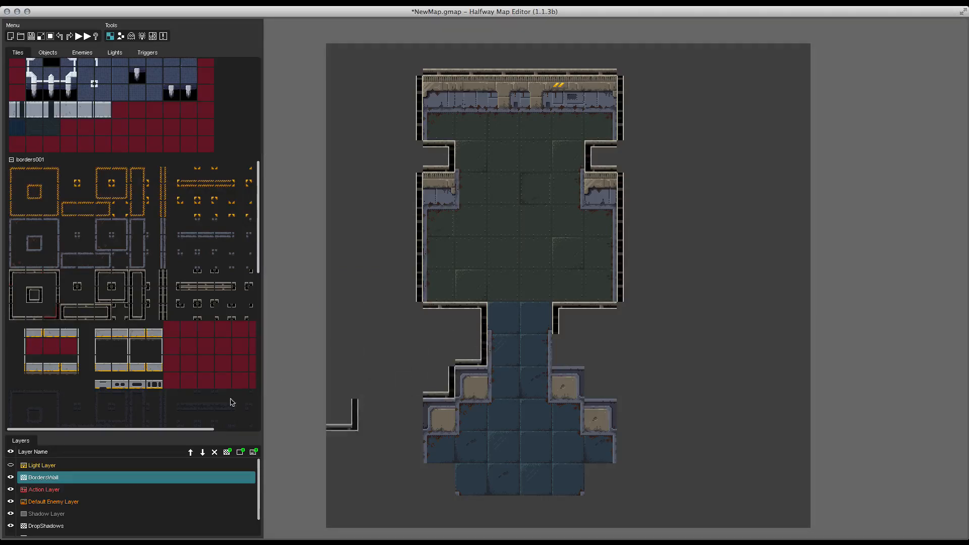
pyautogui.click(23, 313)
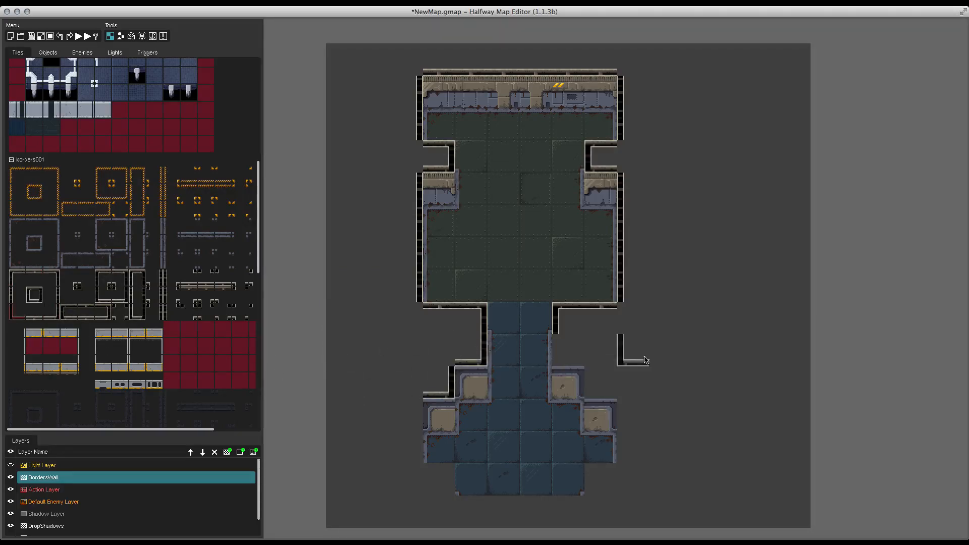
pyautogui.click(572, 357)
pyautogui.click(590, 387)
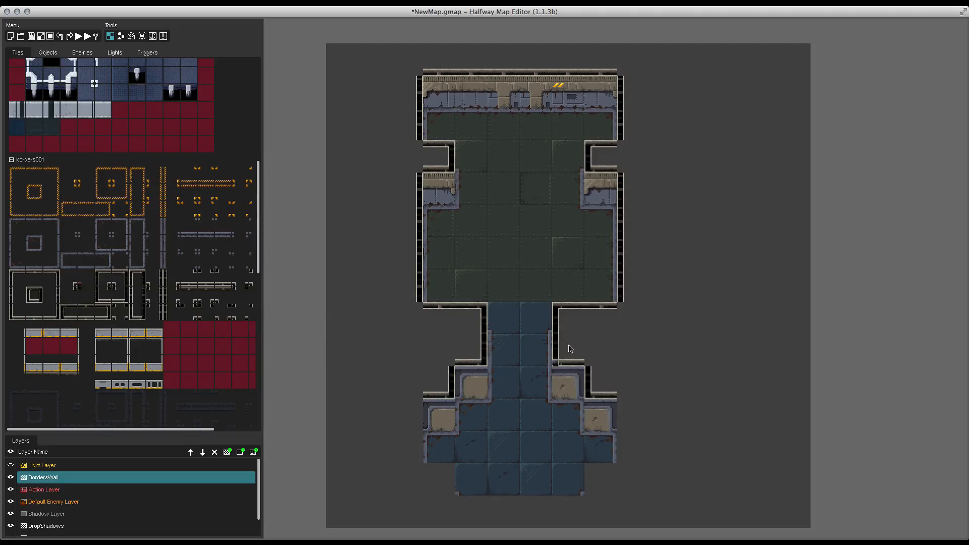
pyautogui.click(73, 286)
pyautogui.moveTo(411, 73); pyautogui.dragTo(635, 465, button='right')
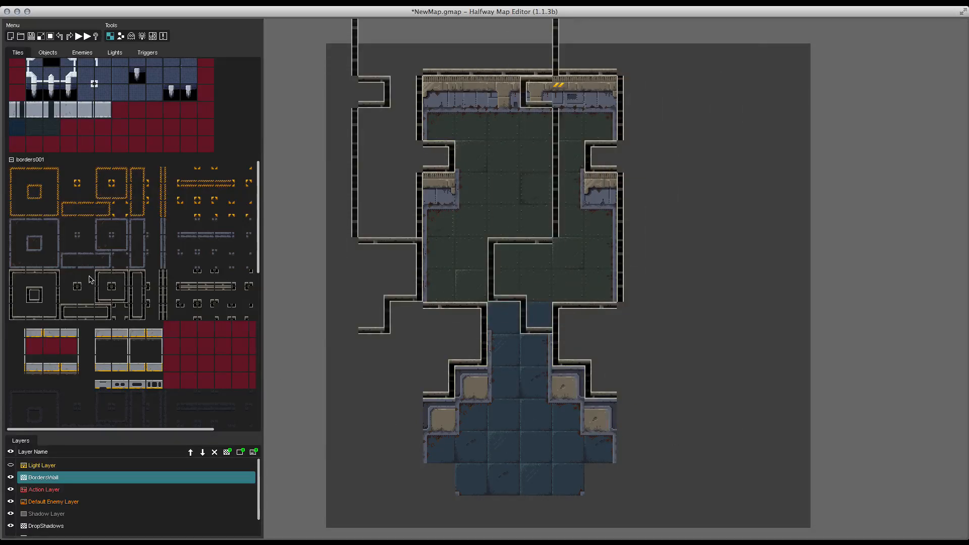
pyautogui.click(76, 285)
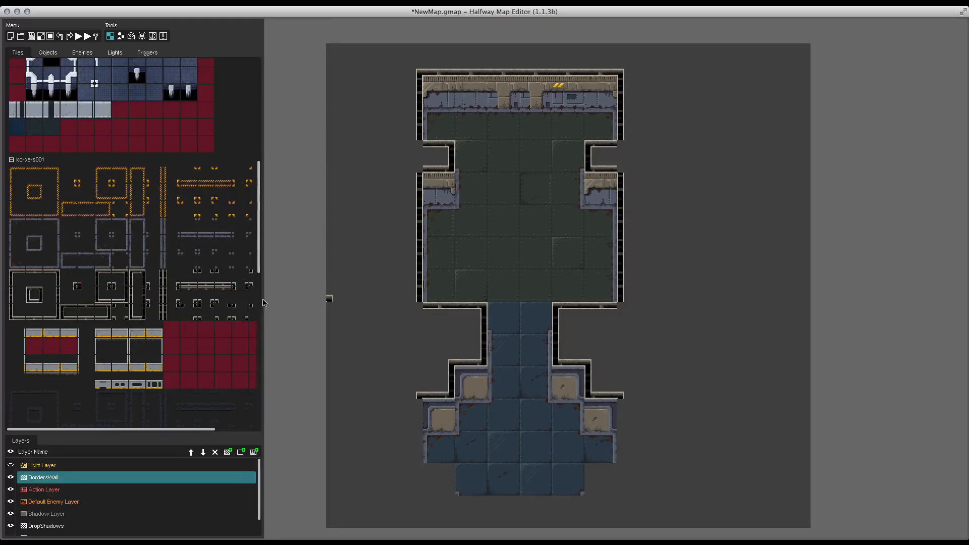
# Step: Place corner wall pieces at the right notch, the left notch and the lower area's right side
pyautogui.moveTo(263, 303); pyautogui.dragTo(309, 303)
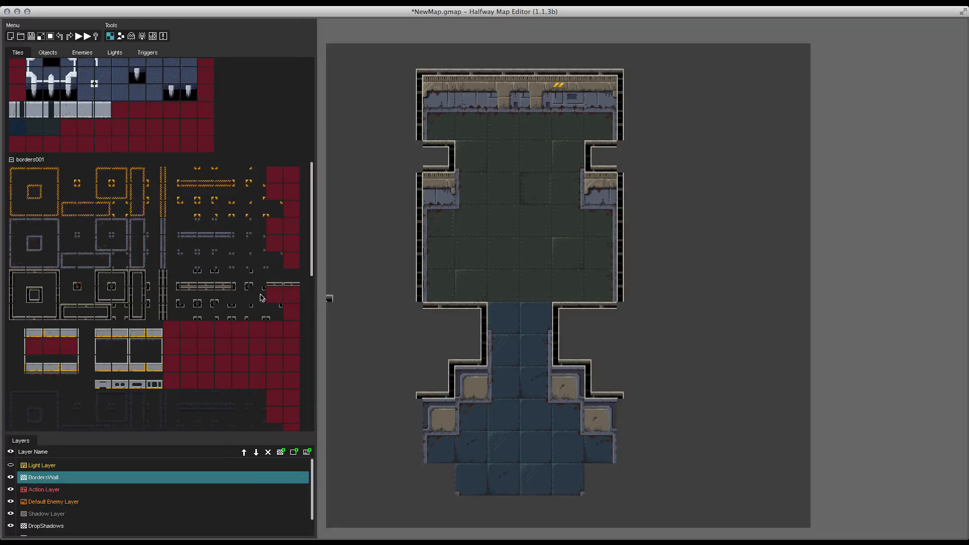
pyautogui.click(258, 277)
pyautogui.click(622, 158)
pyautogui.click(258, 296)
pyautogui.click(421, 156)
pyautogui.click(619, 430)
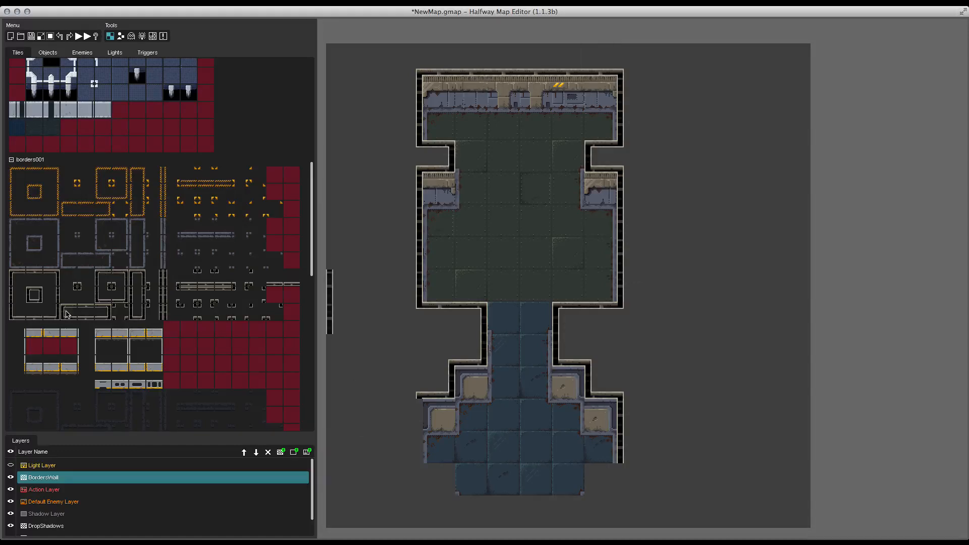
# Step: Place wall corner pieces at the lower area's bottom-right and bottom-left edges
pyautogui.click(104, 280)
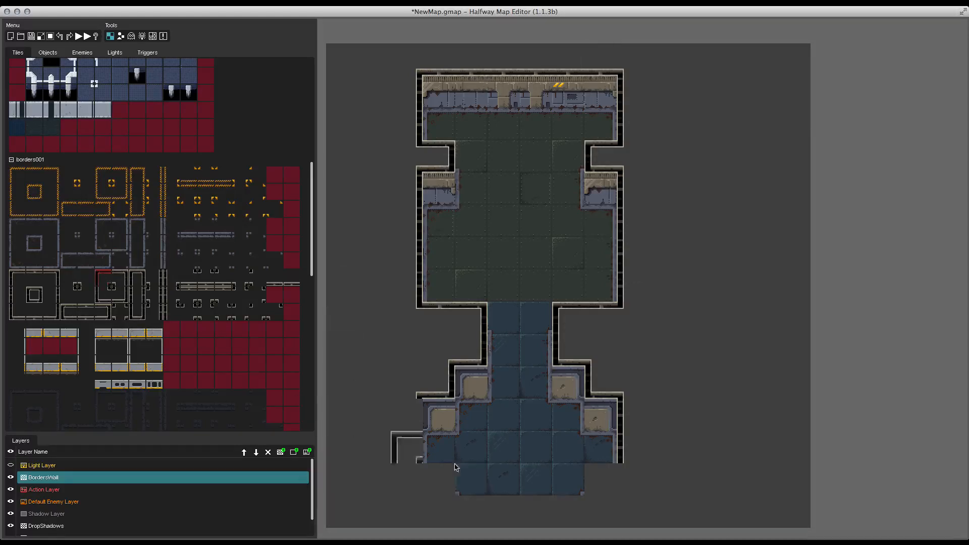
pyautogui.click(593, 474)
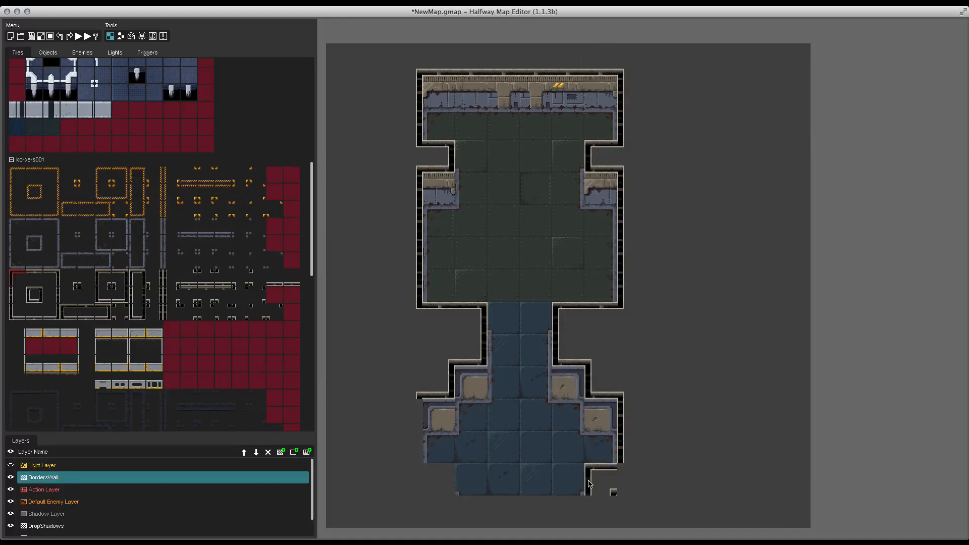
pyautogui.click(18, 279)
pyautogui.click(52, 279)
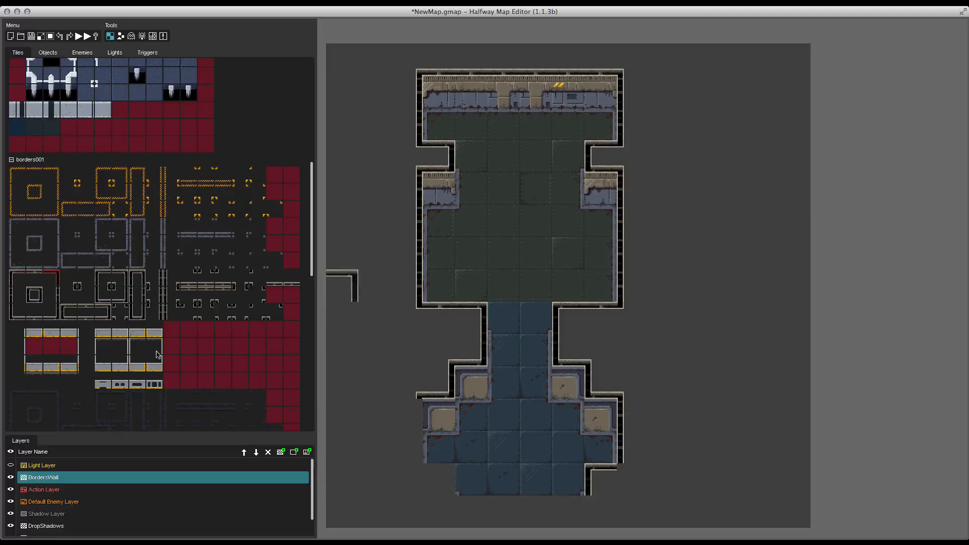
pyautogui.click(429, 484)
# Step: Close the lower area's bottom edge with a wall border and its two end corners
pyautogui.click(57, 291)
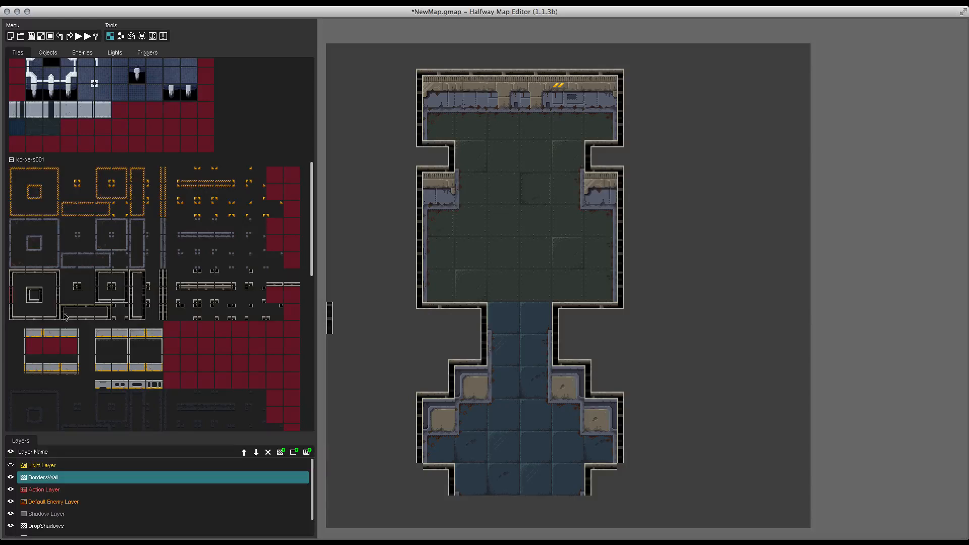
pyautogui.click(31, 277)
pyautogui.moveTo(468, 502); pyautogui.dragTo(581, 502)
pyautogui.click(77, 286)
pyautogui.click(588, 499)
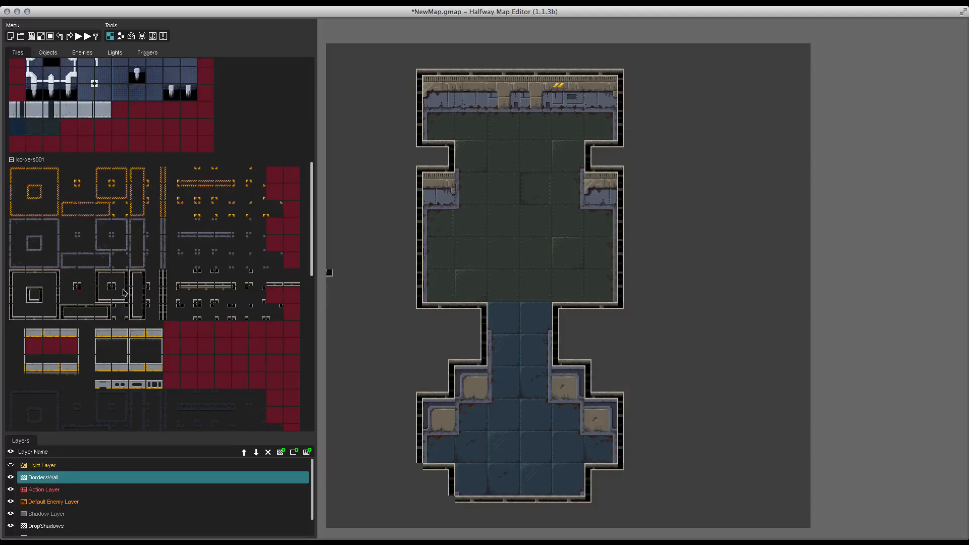
pyautogui.click(447, 502)
# Step: On the DropShadows layer, paint shadow tiles from shadows001 along the room's upper-left wall and left notch
pyautogui.scroll(-2, 76, 504)
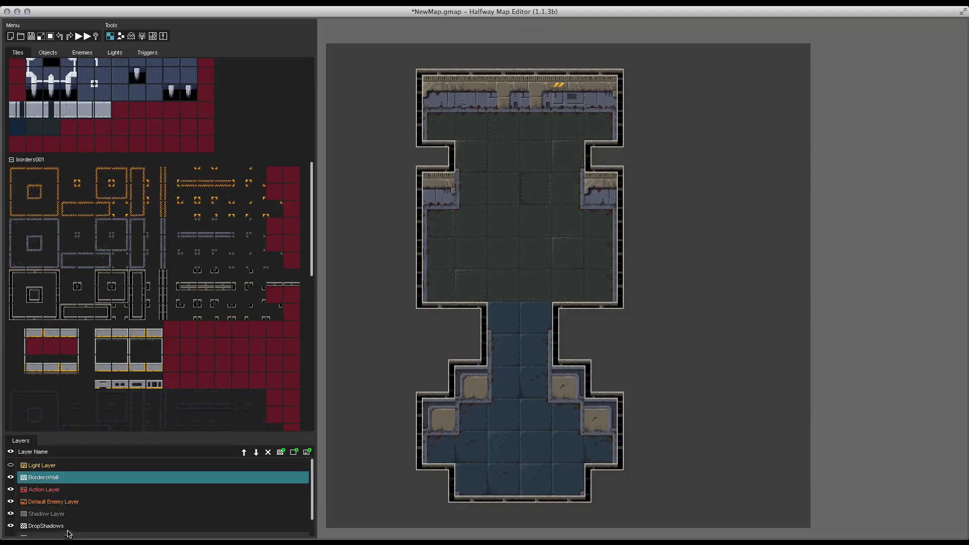
pyautogui.click(76, 505)
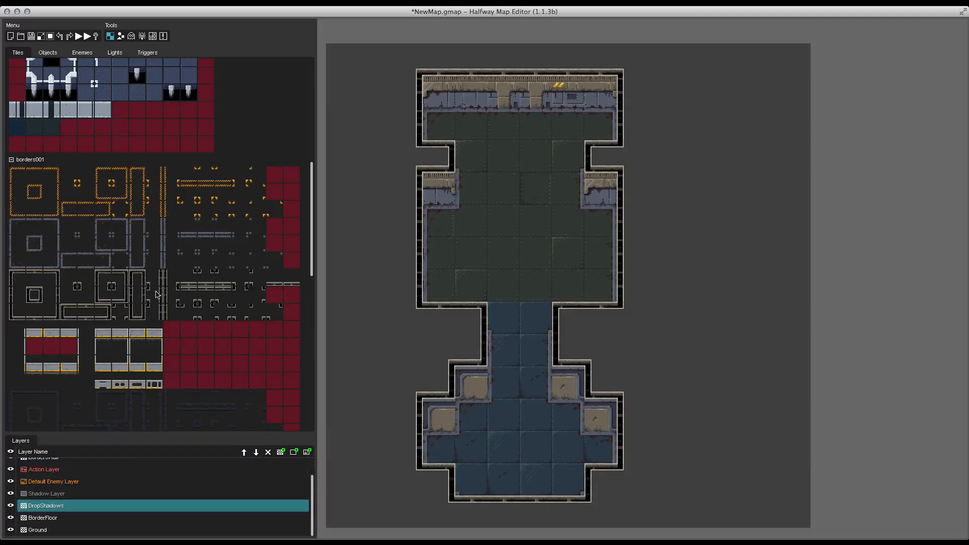
pyautogui.scroll(-5, 155, 248)
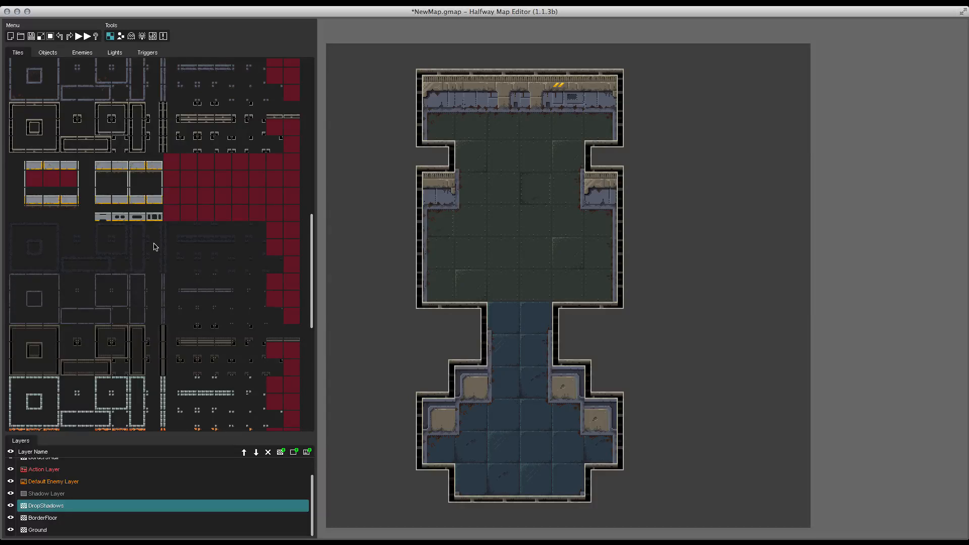
pyautogui.scroll(-10, 117, 237)
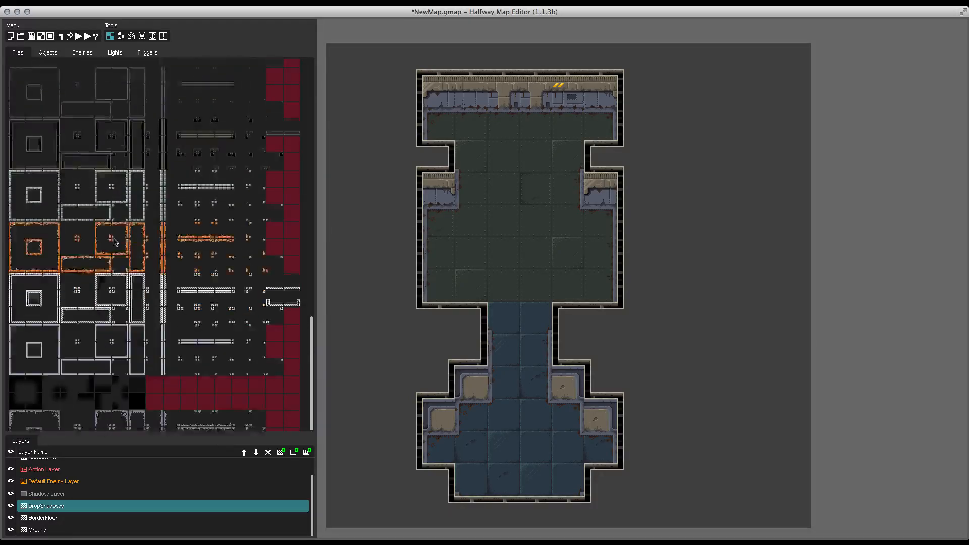
pyautogui.click(11, 357)
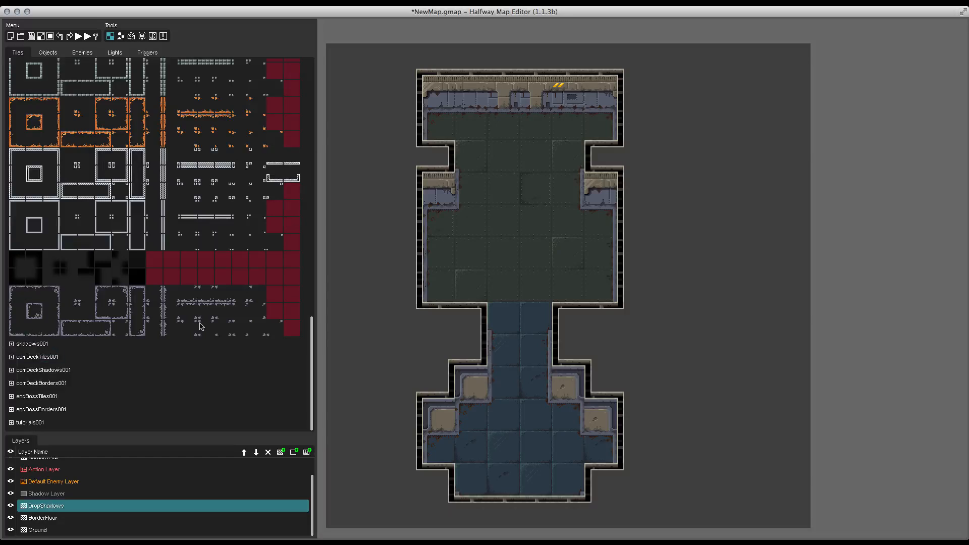
pyautogui.click(31, 343)
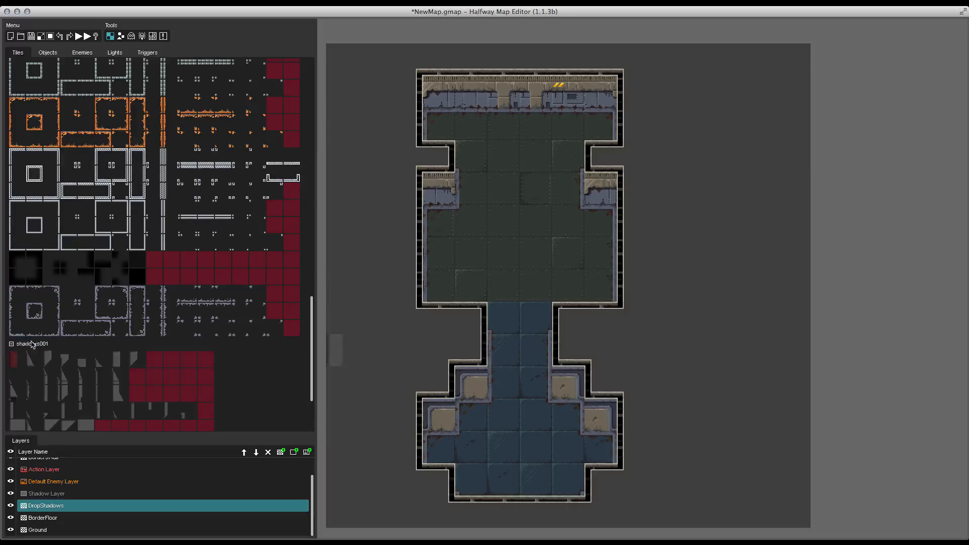
pyautogui.click(29, 367)
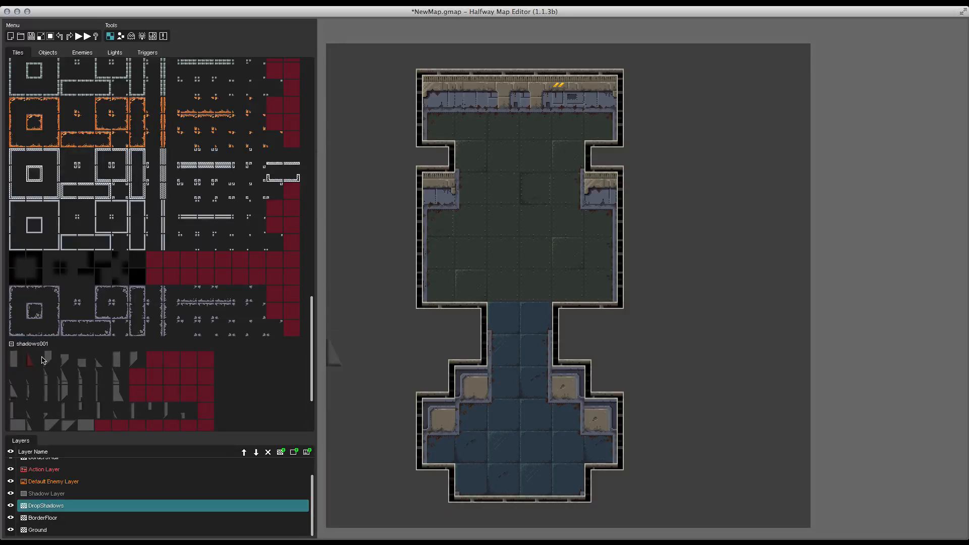
pyautogui.click(450, 88)
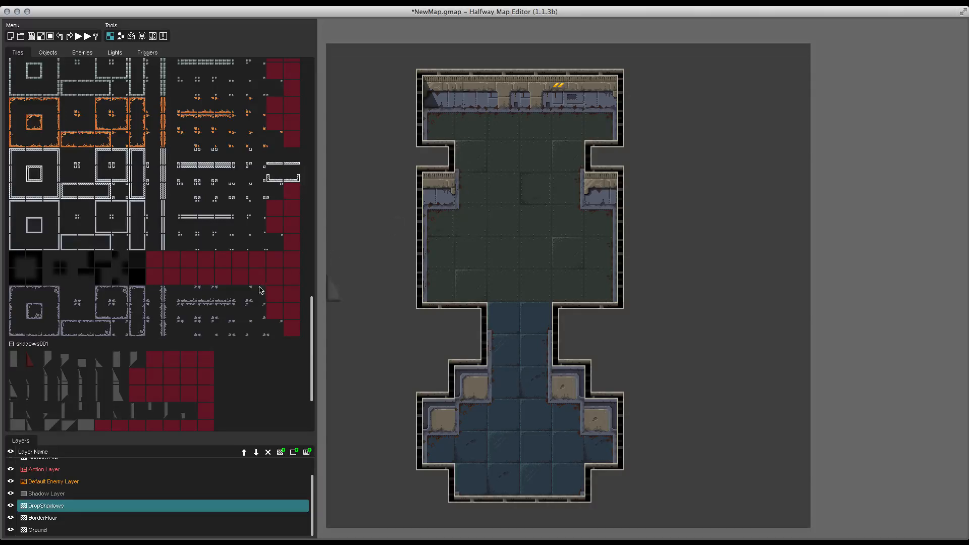
pyautogui.click(117, 359)
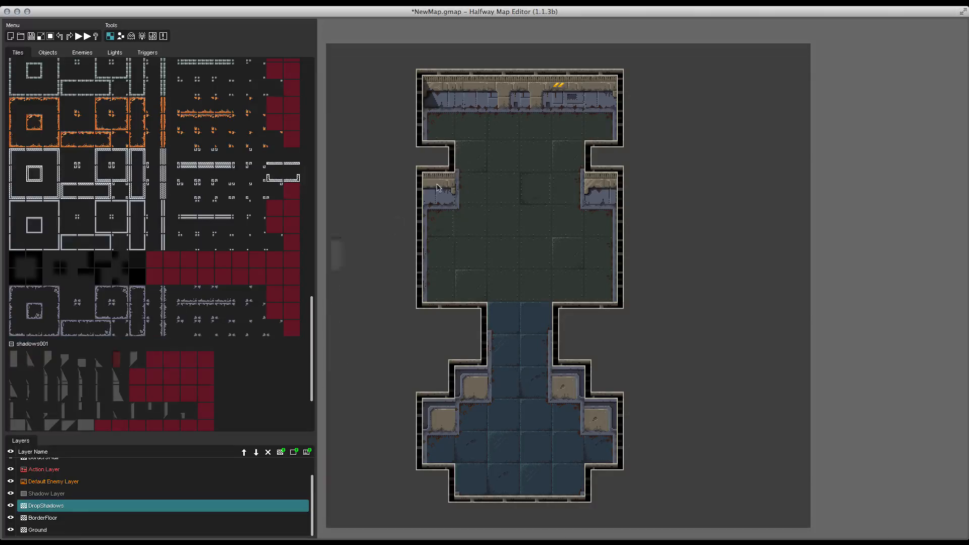
pyautogui.click(437, 141)
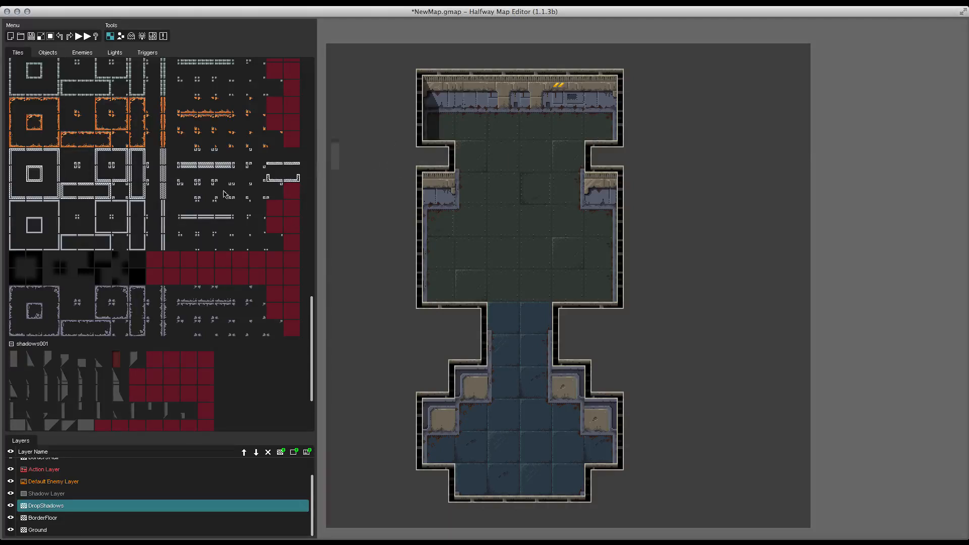
# Step: Add more shadow tiles below the left notch along the room's left wall
pyautogui.click(15, 359)
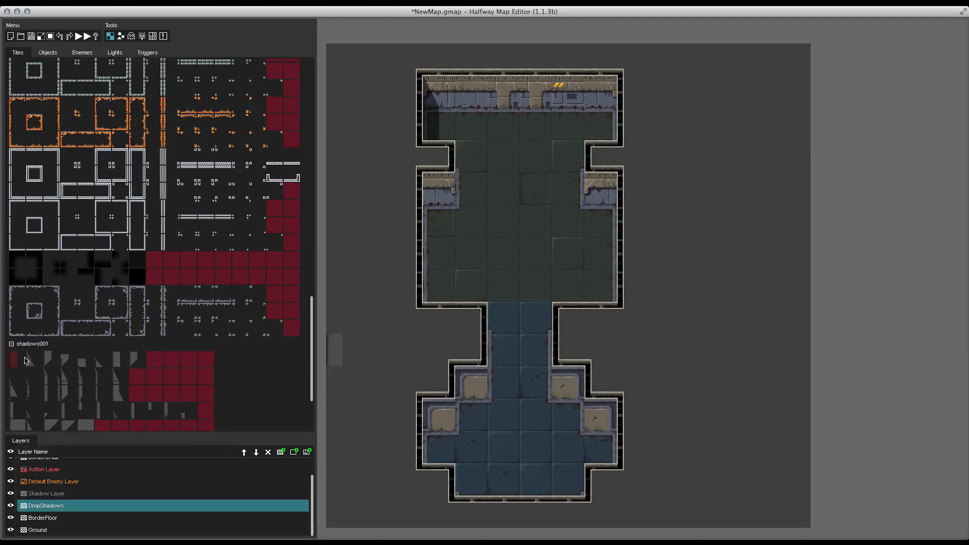
pyautogui.click(48, 358)
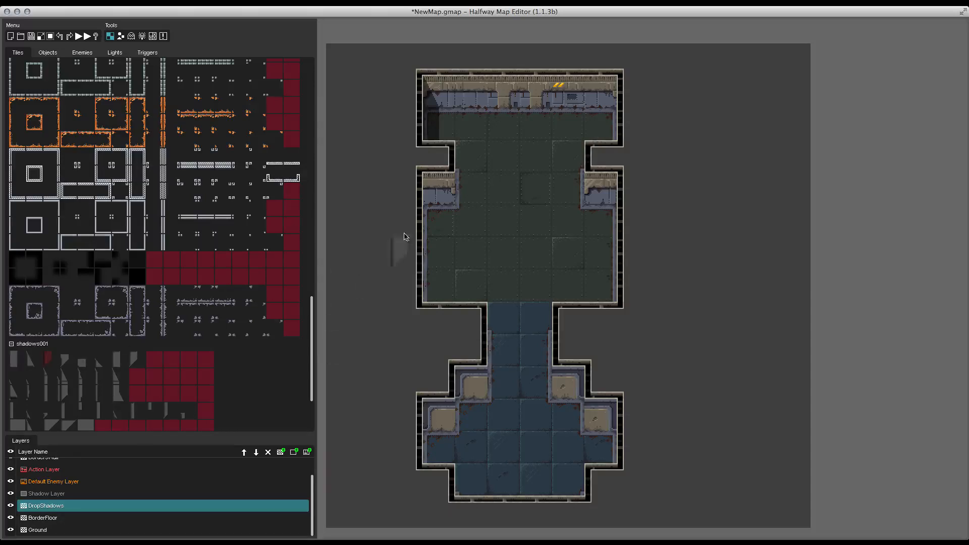
pyautogui.click(469, 198)
pyautogui.click(81, 357)
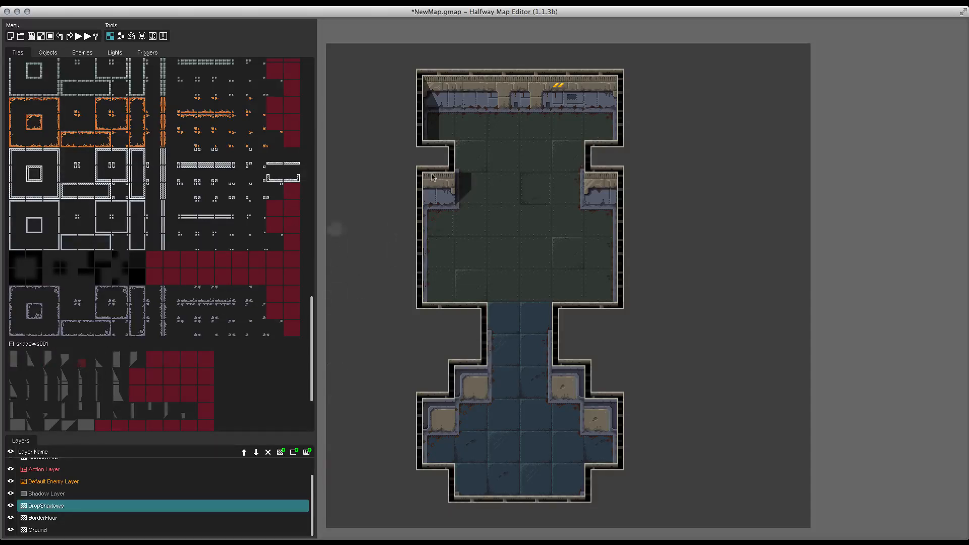
pyautogui.click(463, 163)
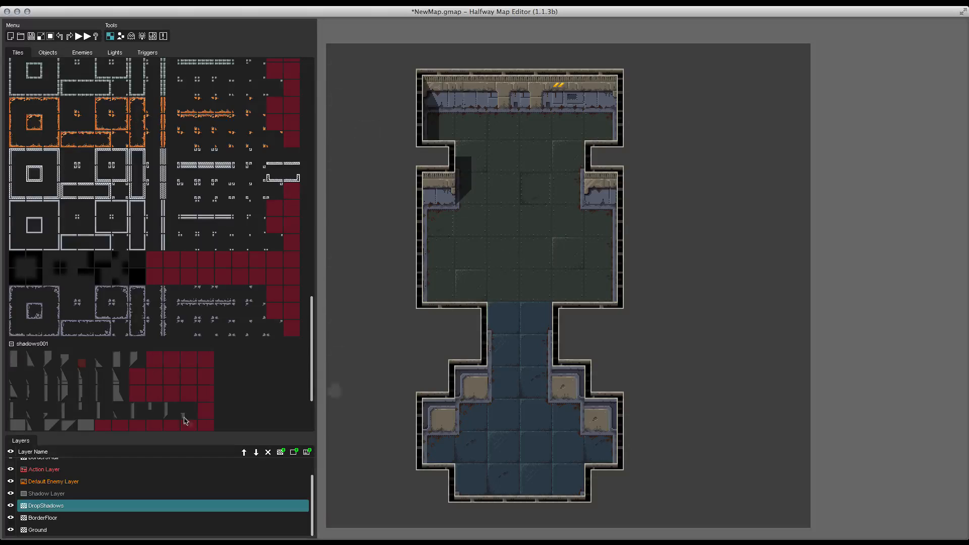
# Step: Paint shadow tiles from shadows001 down the room's left wall below the notch to its bottom edge
pyautogui.click(35, 362)
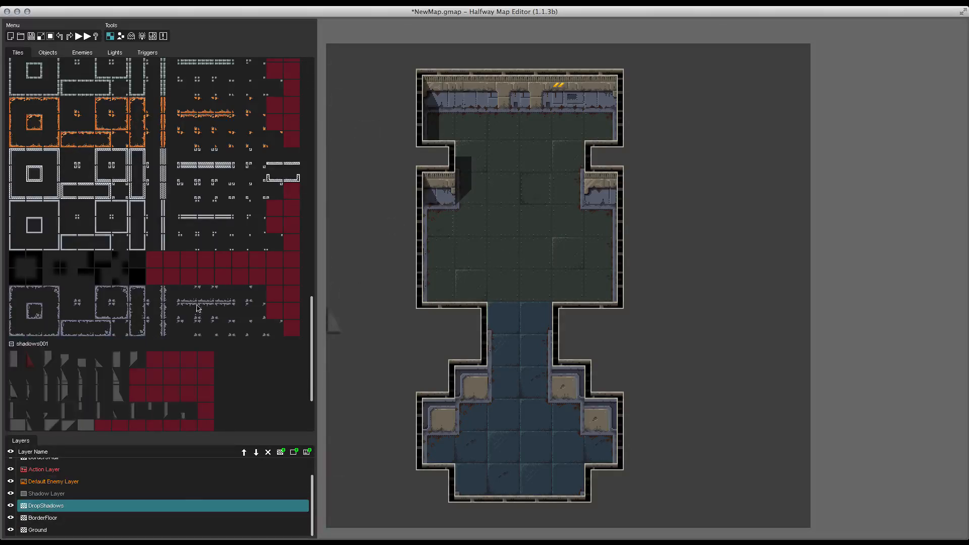
pyautogui.click(119, 357)
pyautogui.click(431, 223)
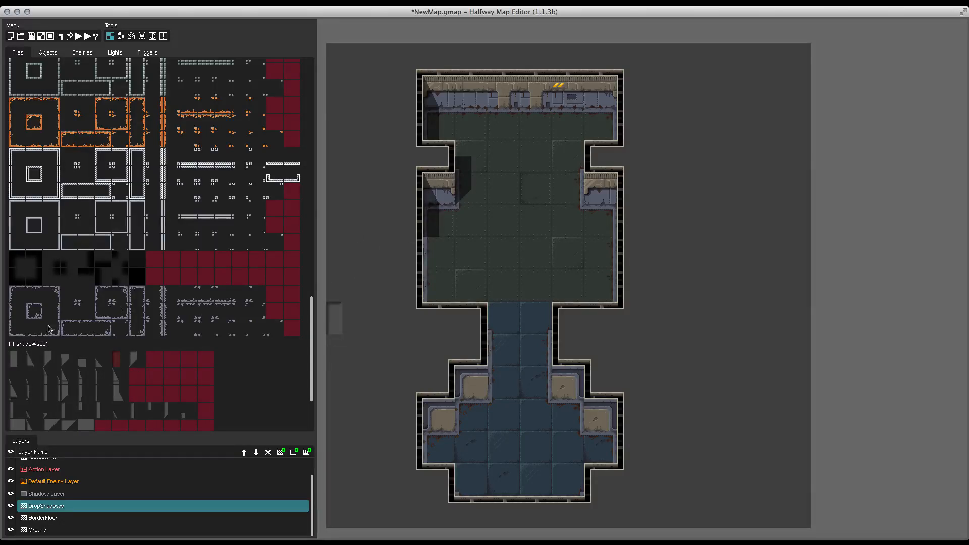
pyautogui.click(13, 360)
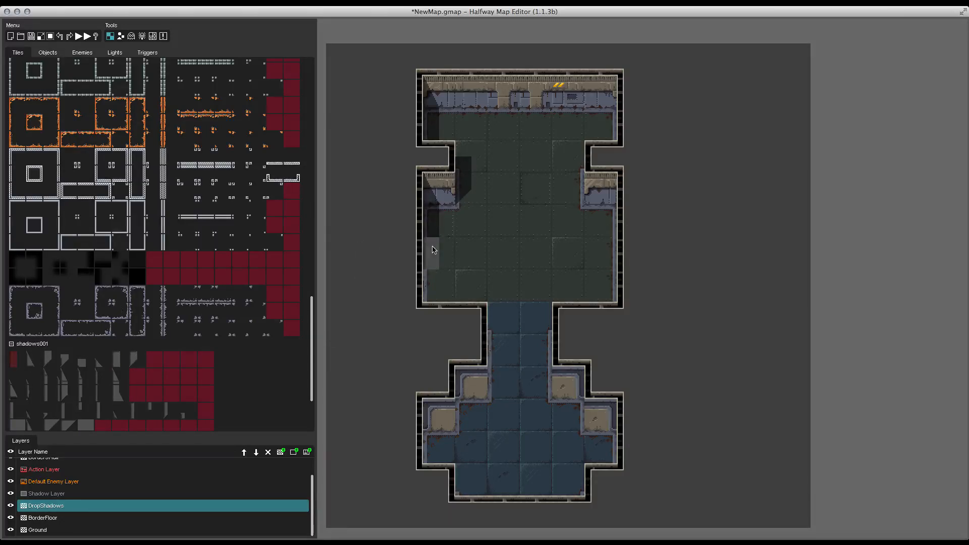
pyautogui.moveTo(431, 253); pyautogui.dragTo(432, 286)
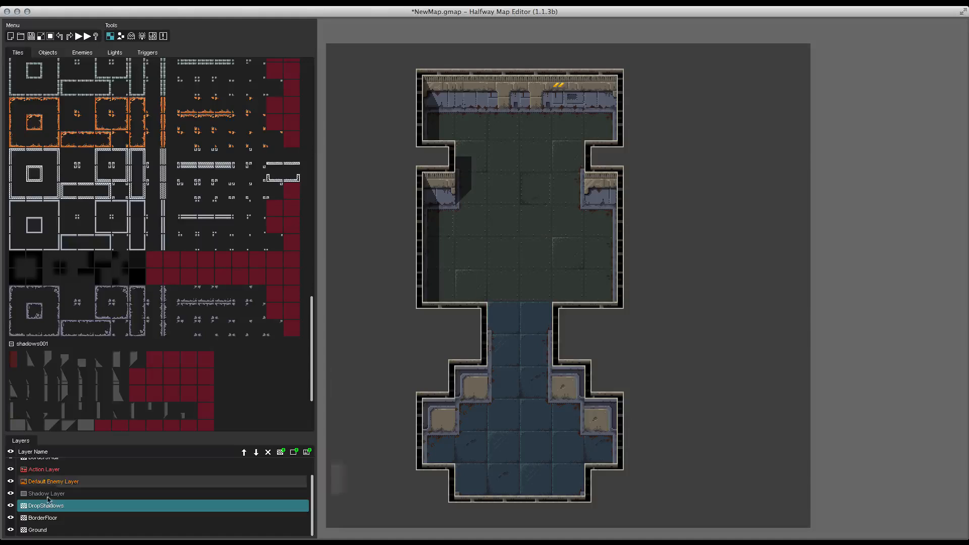
# Step: Paint shadow tiles down the corridor's left wall, from its top edge to the lower area's entrance
pyautogui.click(81, 362)
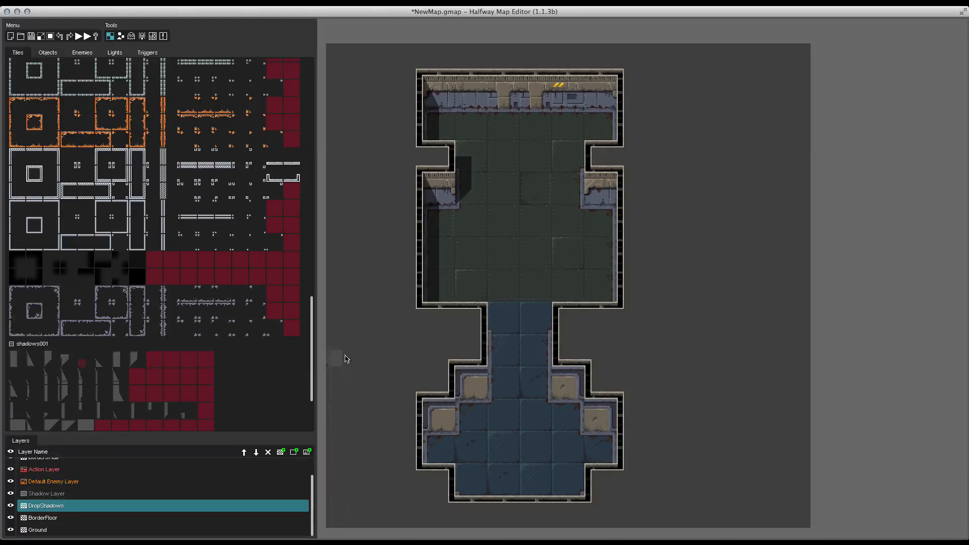
pyautogui.click(496, 326)
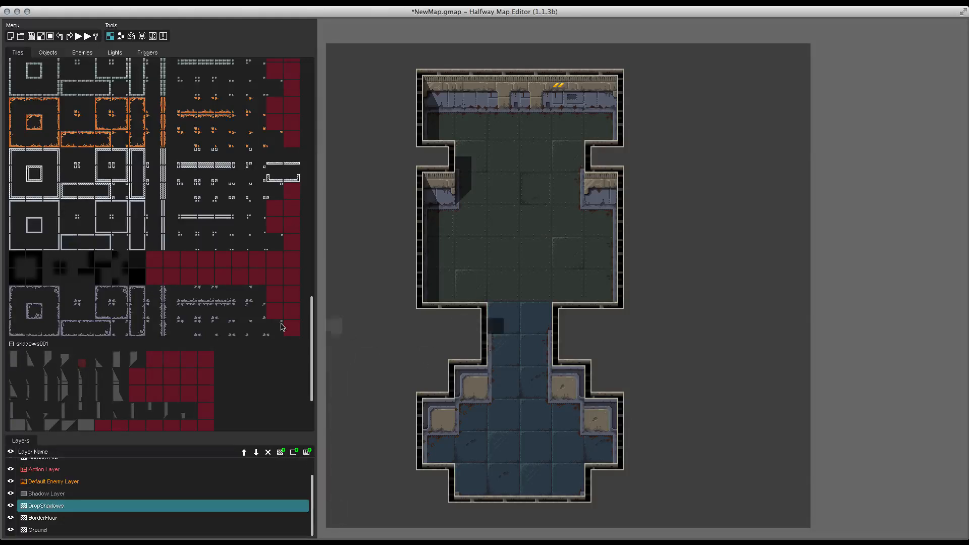
pyautogui.click(18, 365)
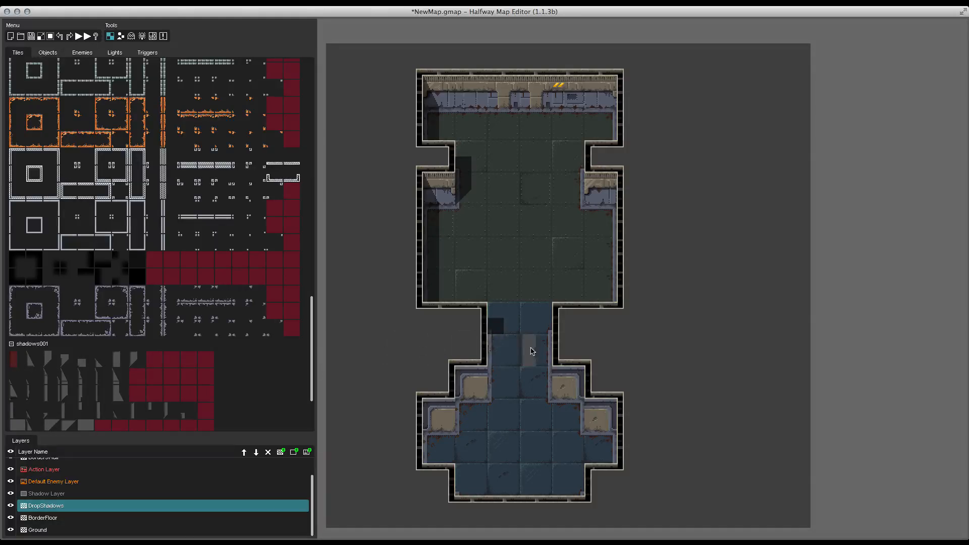
pyautogui.moveTo(502, 352); pyautogui.dragTo(503, 383)
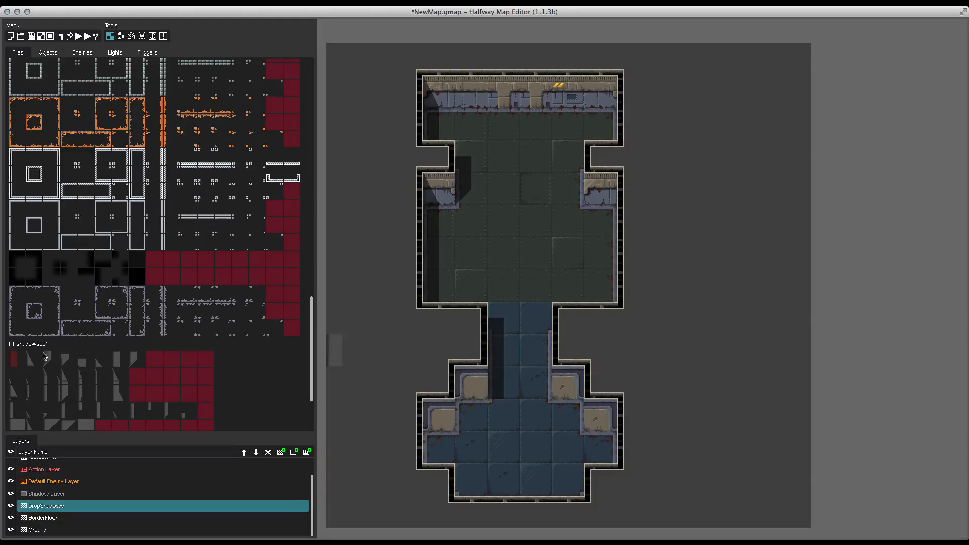
pyautogui.click(47, 358)
pyautogui.click(495, 390)
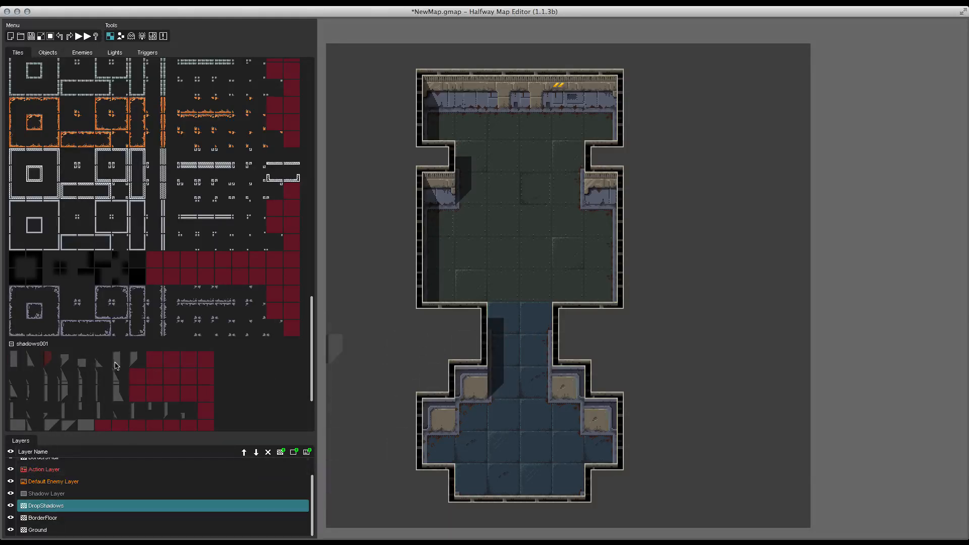
# Step: Add shadow tiles along the lower area's left notch and its bottom-left corner
pyautogui.click(28, 362)
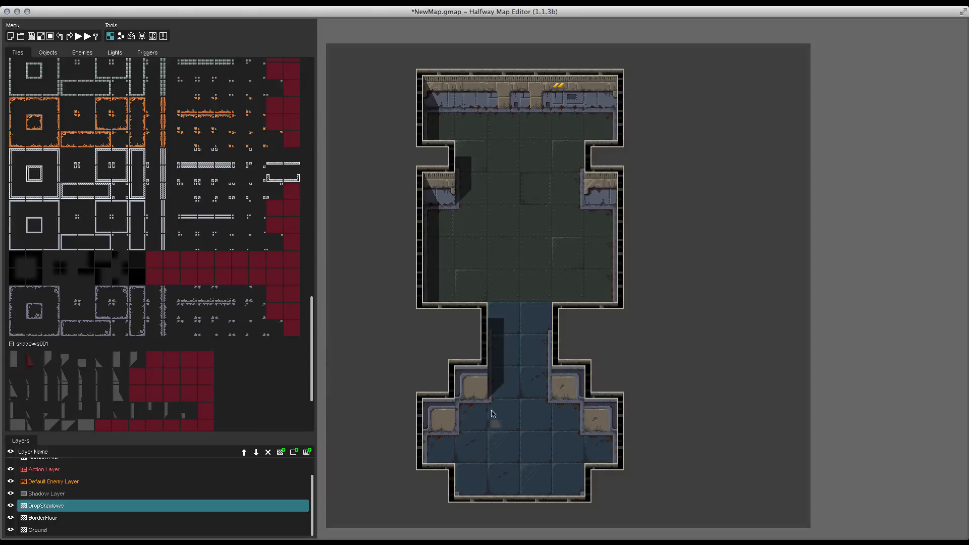
pyautogui.click(47, 358)
pyautogui.click(464, 415)
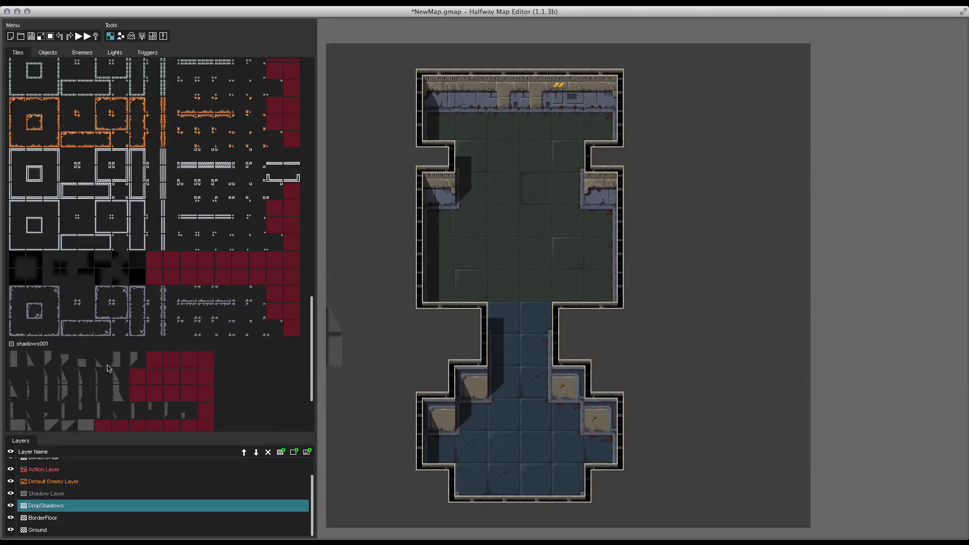
pyautogui.click(82, 363)
pyautogui.click(463, 487)
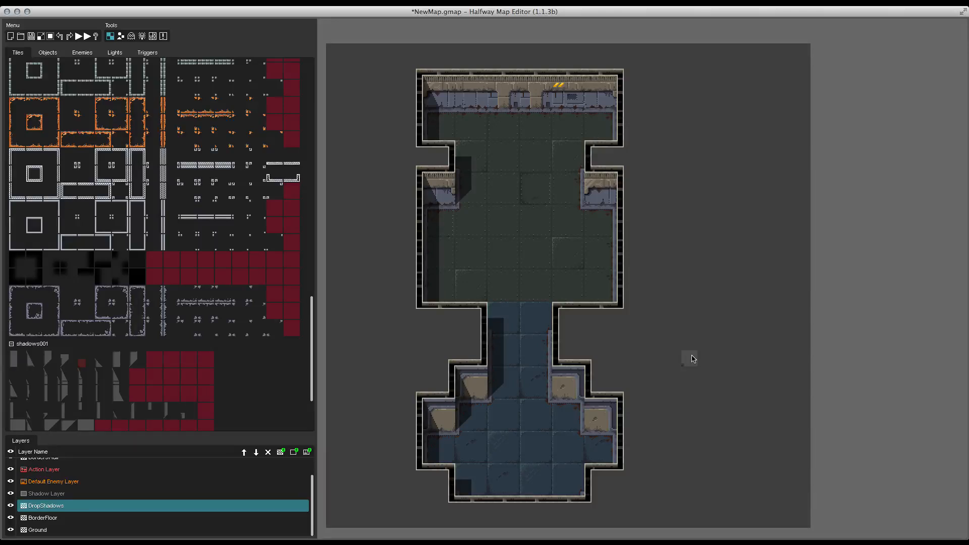
pyautogui.scroll(-3, 147, 364)
pyautogui.scroll(4, 147, 366)
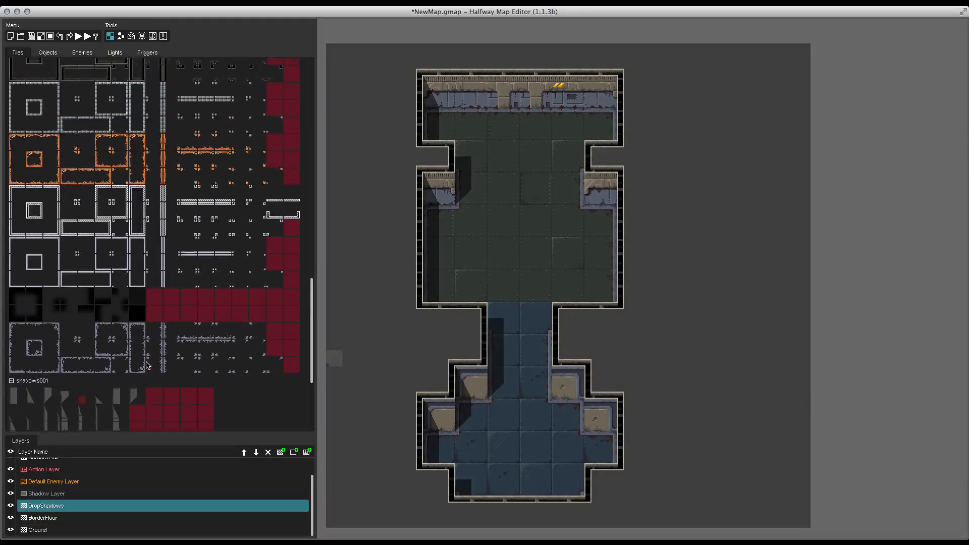
pyautogui.scroll(1, 147, 364)
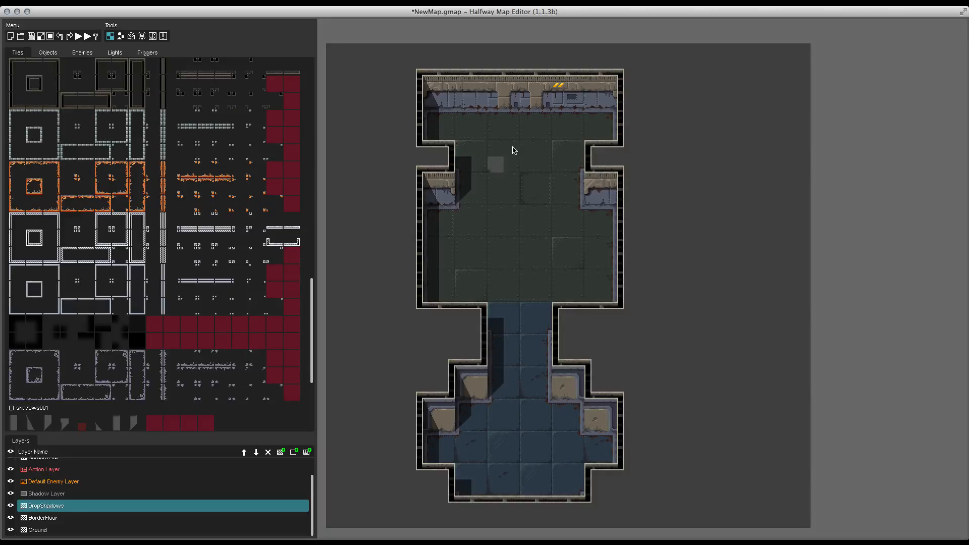